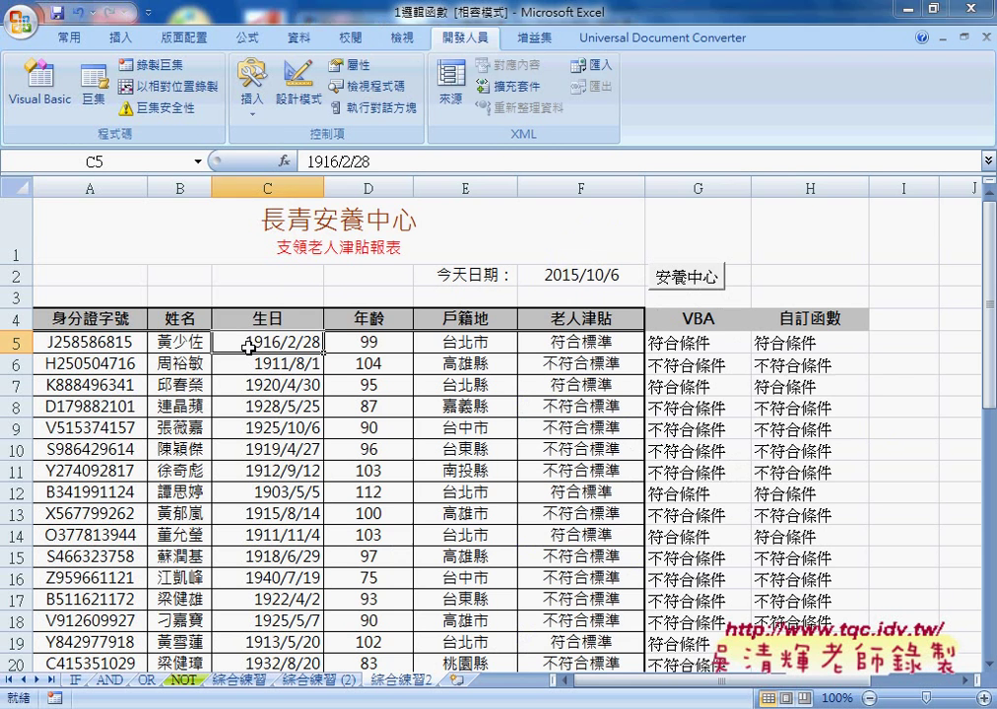
Check G5 and F5, then highlight the OR test inside F5's IF/AND/OR formula
{"action": "left_click", "coordinate": [716, 342]}
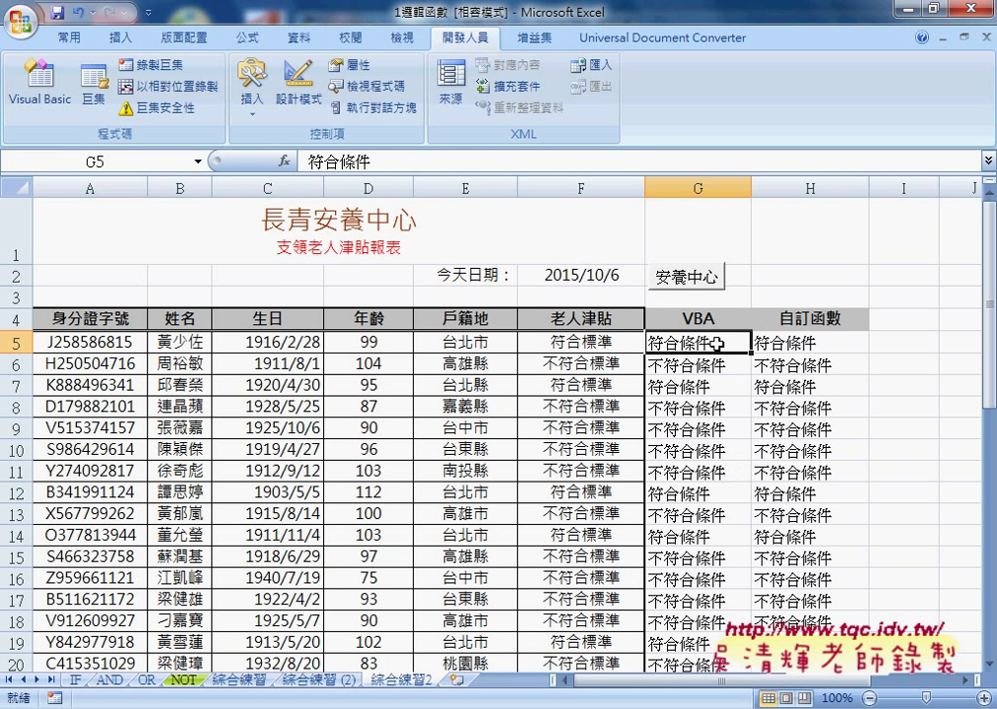
{"action": "left_click", "coordinate": [558, 341]}
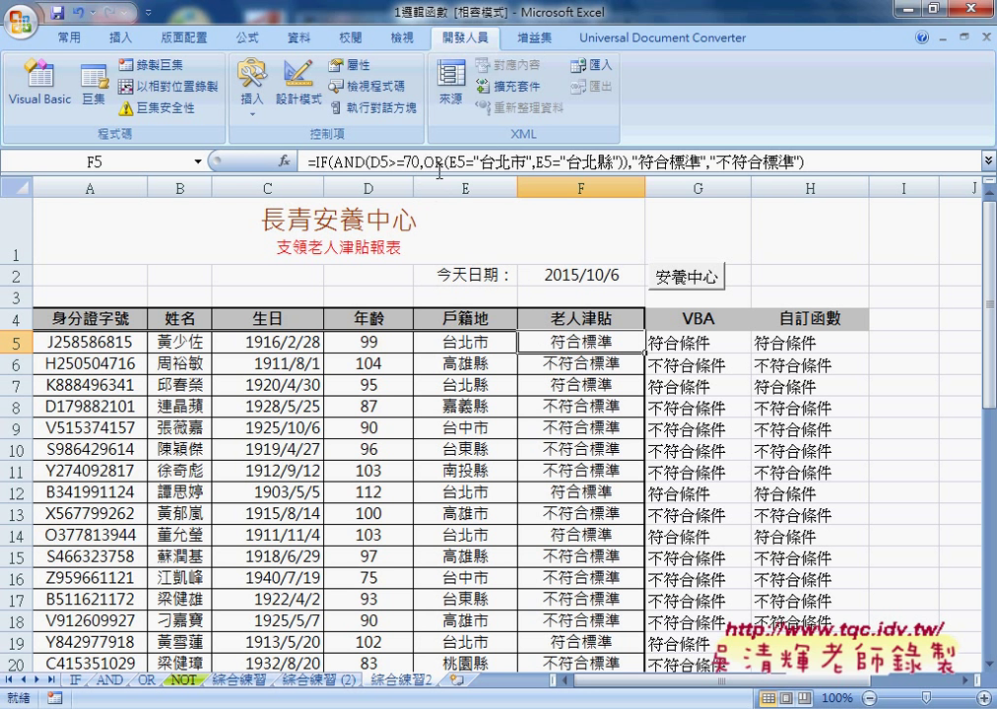
{"action": "left_click", "coordinate": [429, 163]}
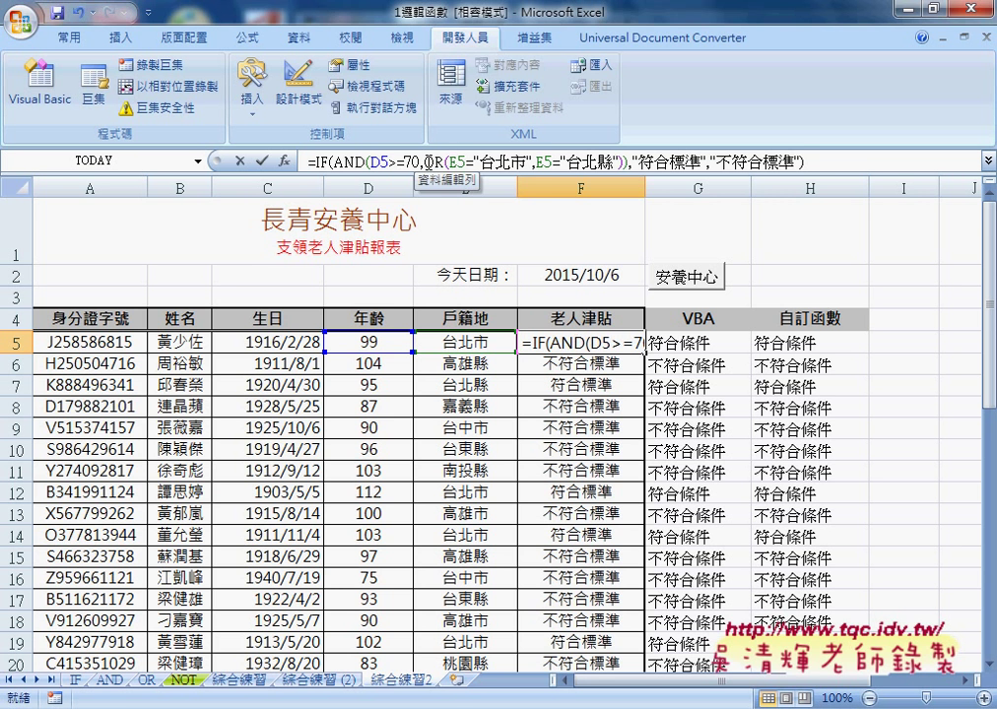
{"action": "left_click_drag", "start_coordinate": [426, 162], "coordinate": [623, 162]}
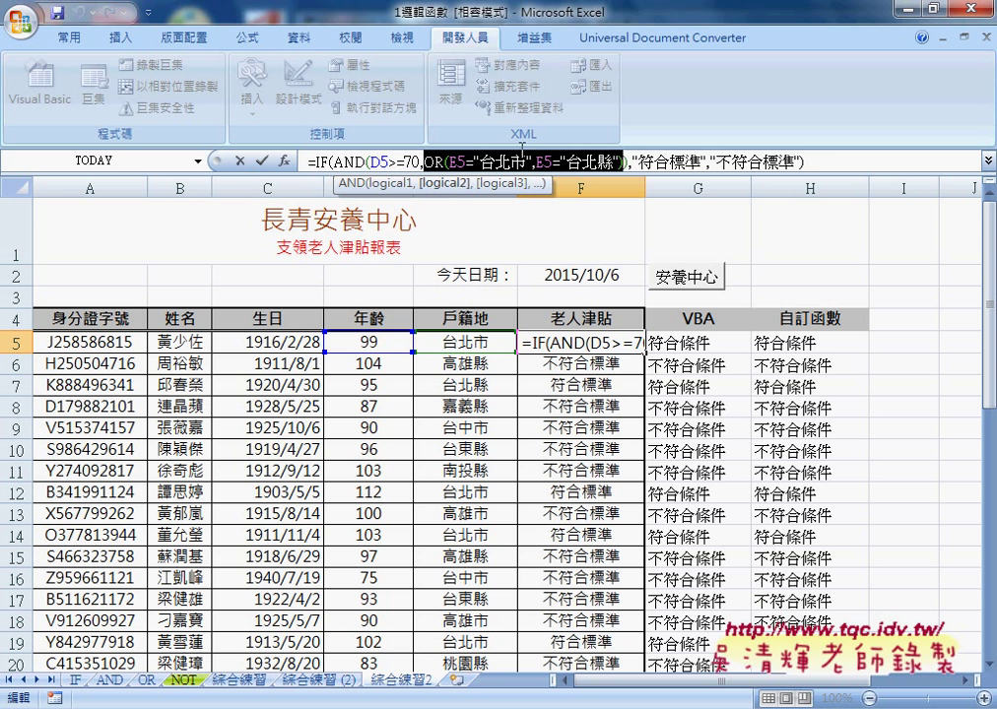
{"action": "left_click", "coordinate": [325, 161]}
View AND's Function Arguments, inspect the OR Logical2 argument, and cancel without changes
{"action": "left_click", "coordinate": [284, 161]}
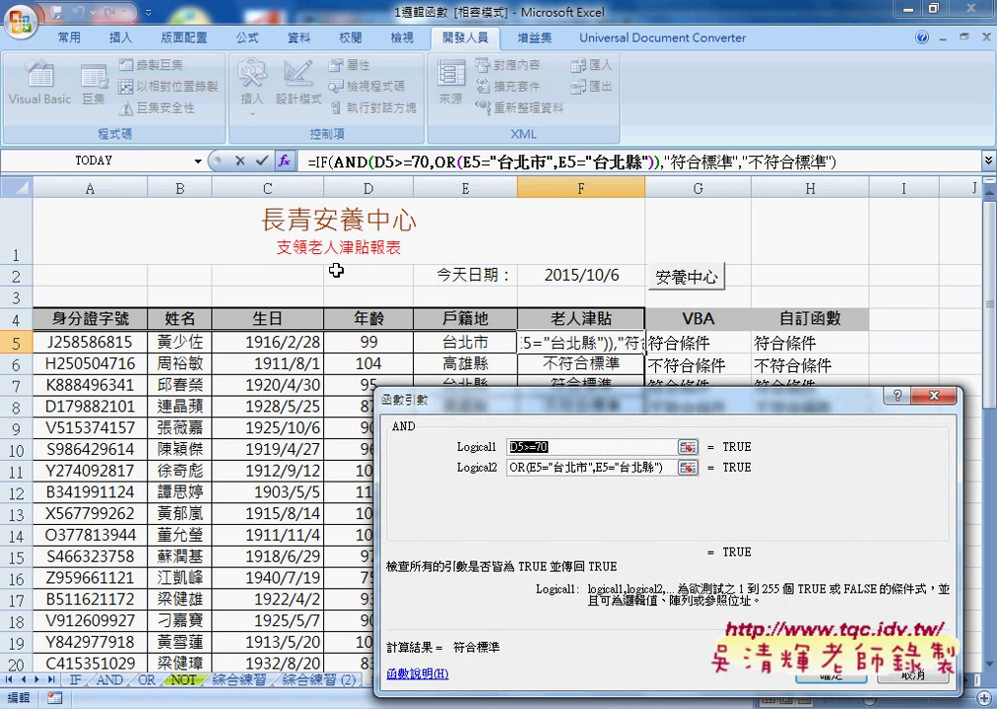
{"action": "mouse_move", "coordinate": [715, 400]}
{"action": "left_mouse_down"}
{"action": "mouse_move", "coordinate": [366, 301]}
{"action": "mouse_move", "coordinate": [276, 239]}
{"action": "left_mouse_up"}
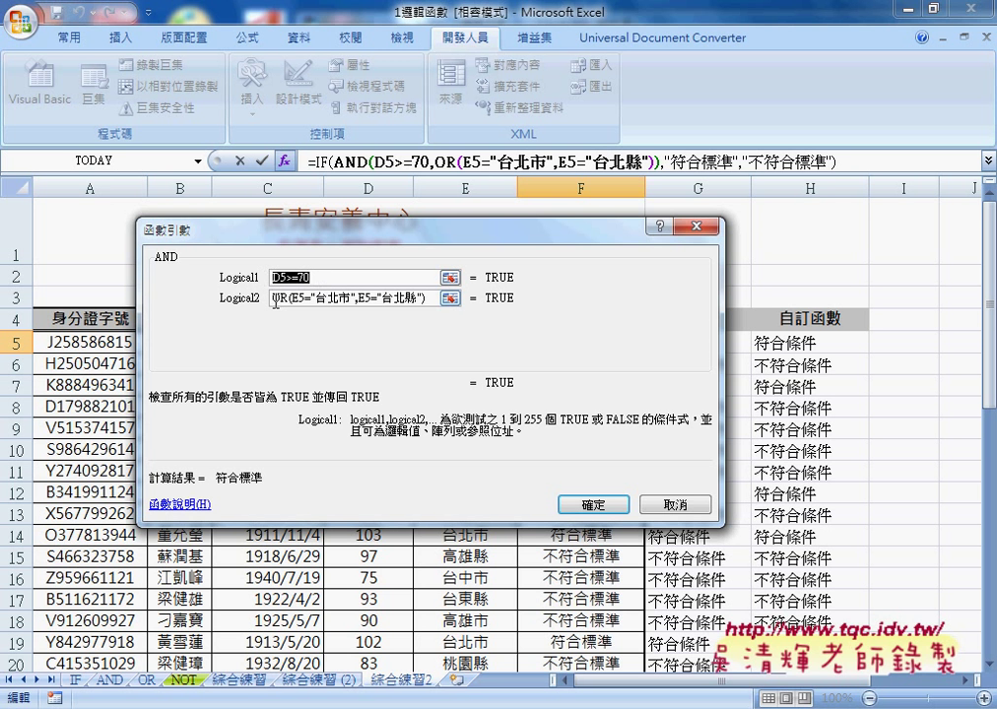
{"action": "left_click_drag", "start_coordinate": [273, 298], "coordinate": [430, 306]}
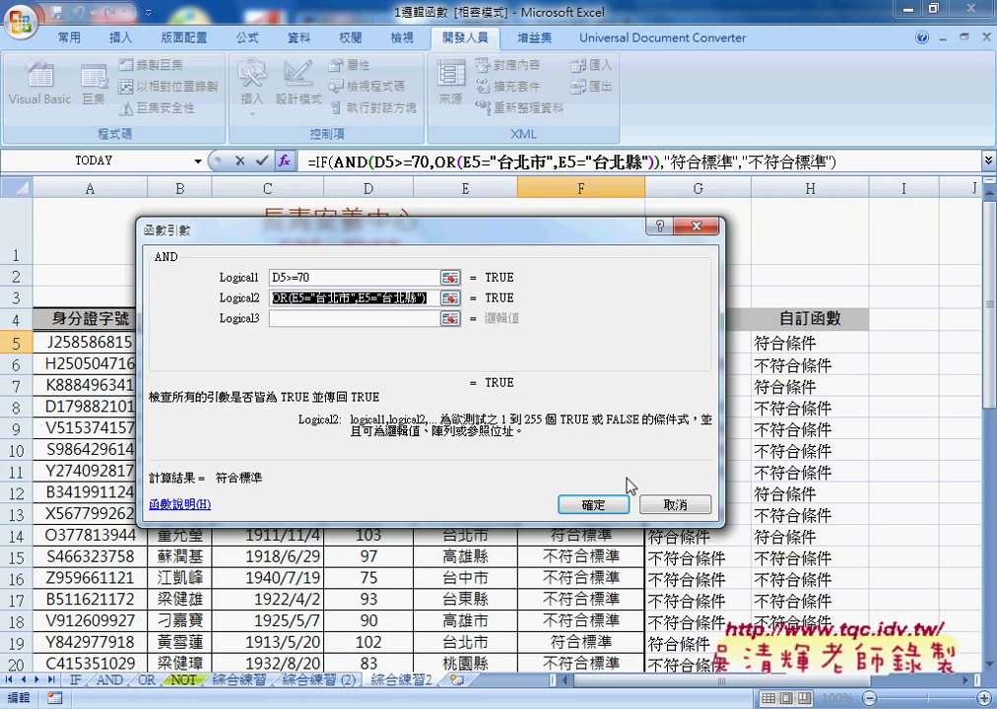
{"action": "left_click", "coordinate": [676, 505]}
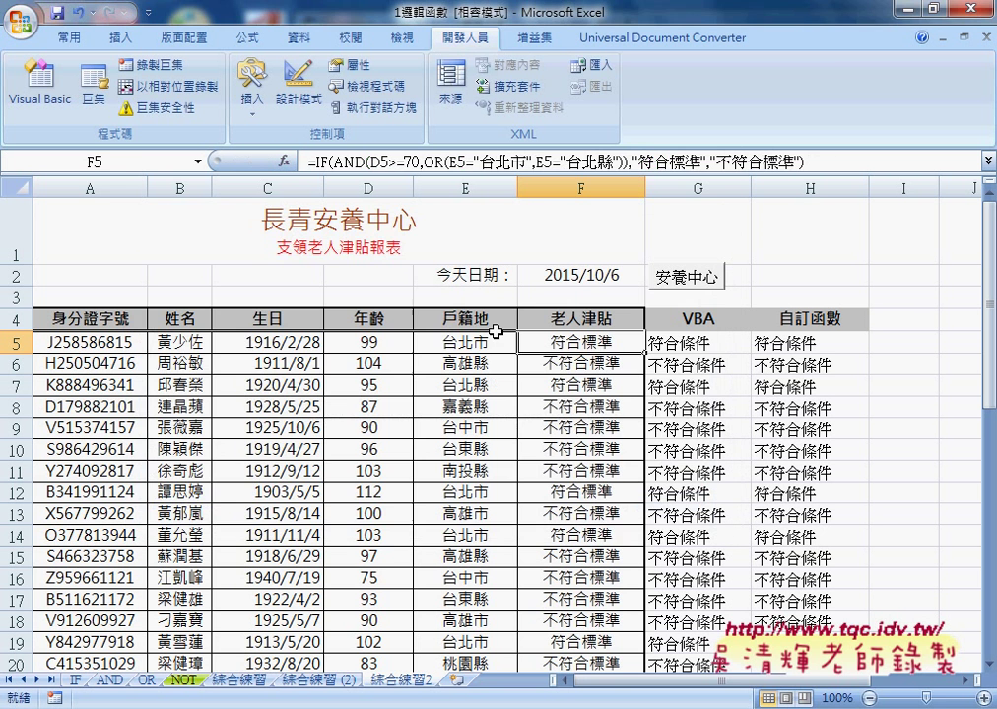
Highlight AND, OR and the E5="台北市" comparison in F5's formula to explain them
{"action": "left_click", "coordinate": [337, 163]}
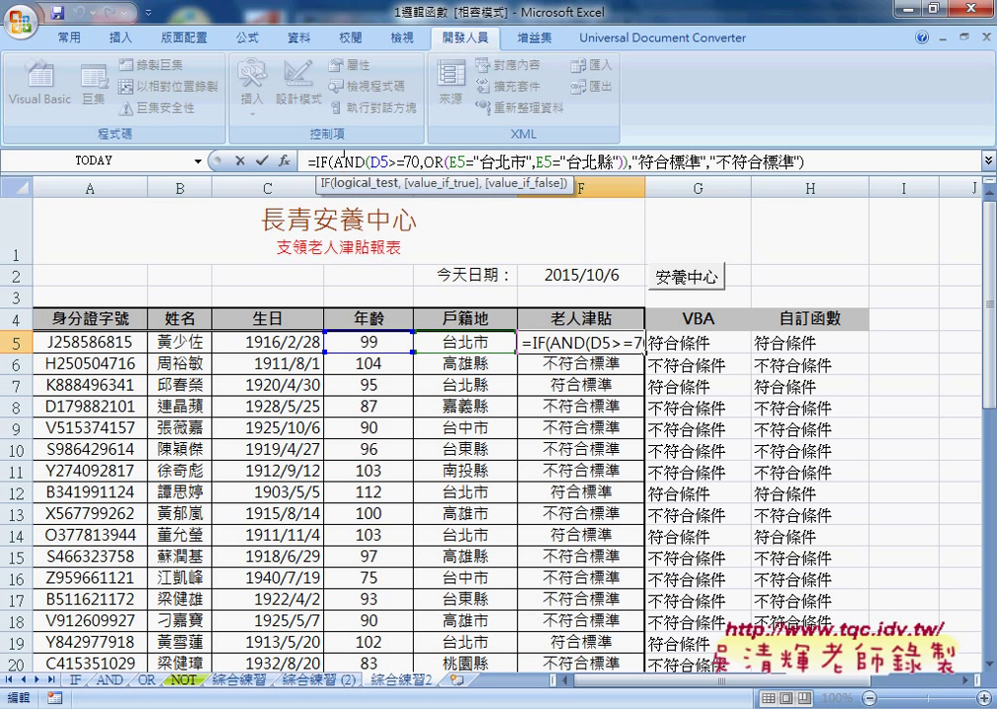
{"action": "left_click_drag", "start_coordinate": [332, 160], "coordinate": [623, 161]}
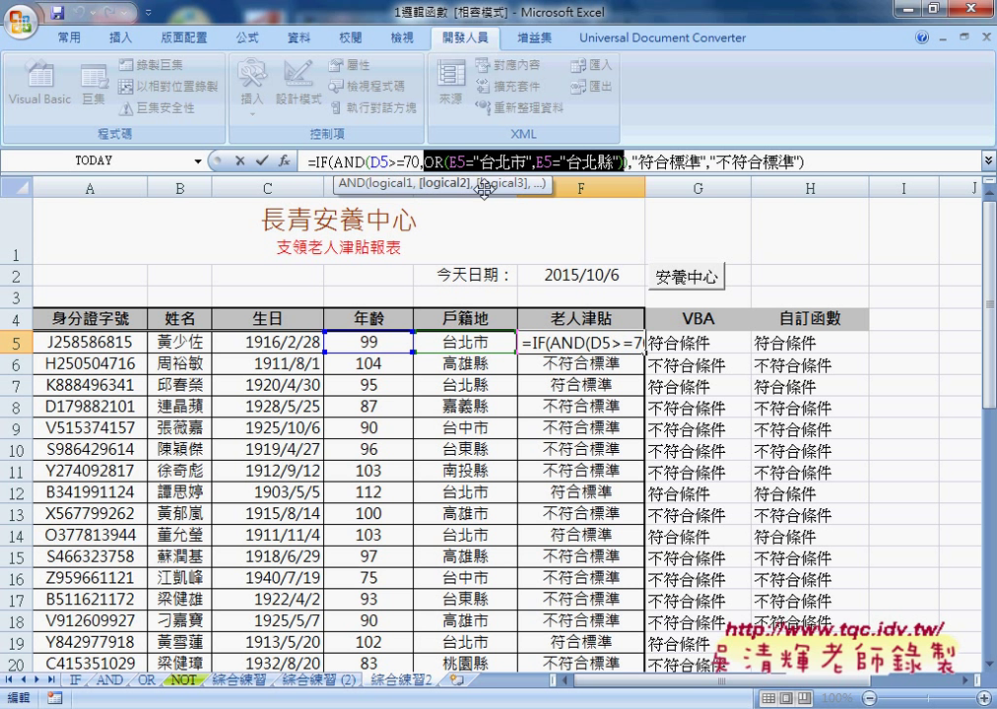
{"action": "left_click", "coordinate": [454, 161]}
{"action": "left_click_drag", "start_coordinate": [451, 161], "coordinate": [622, 161]}
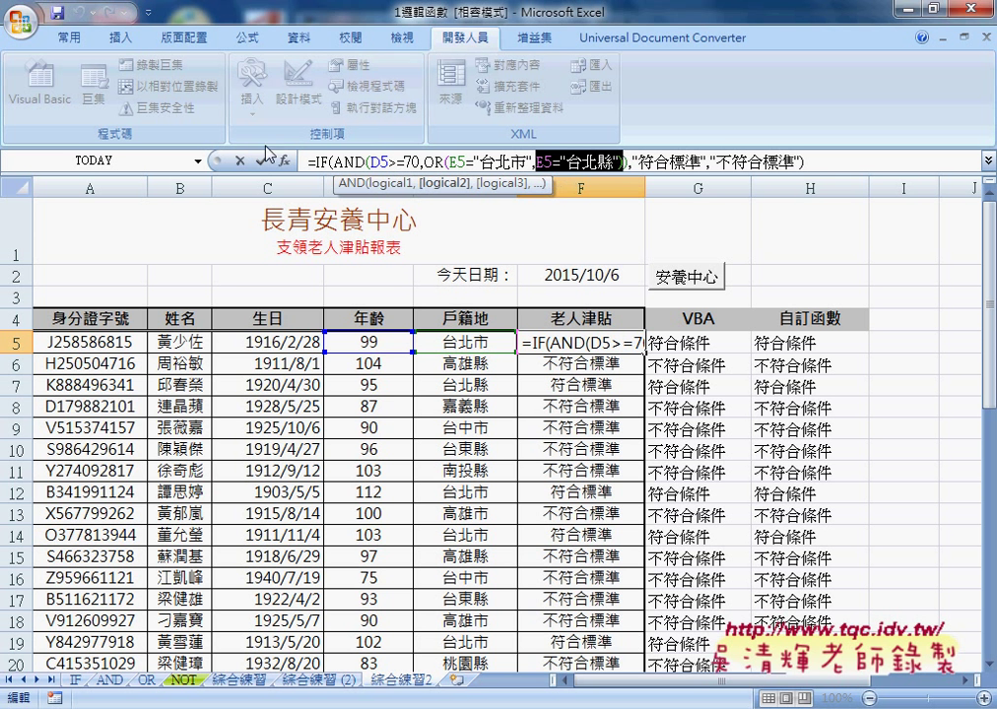
Dismiss the ambiguous-name error, rename the duplicate 刪除列 macro to 刪除不符合標準列, and return to F5
{"action": "left_click", "coordinate": [262, 161]}
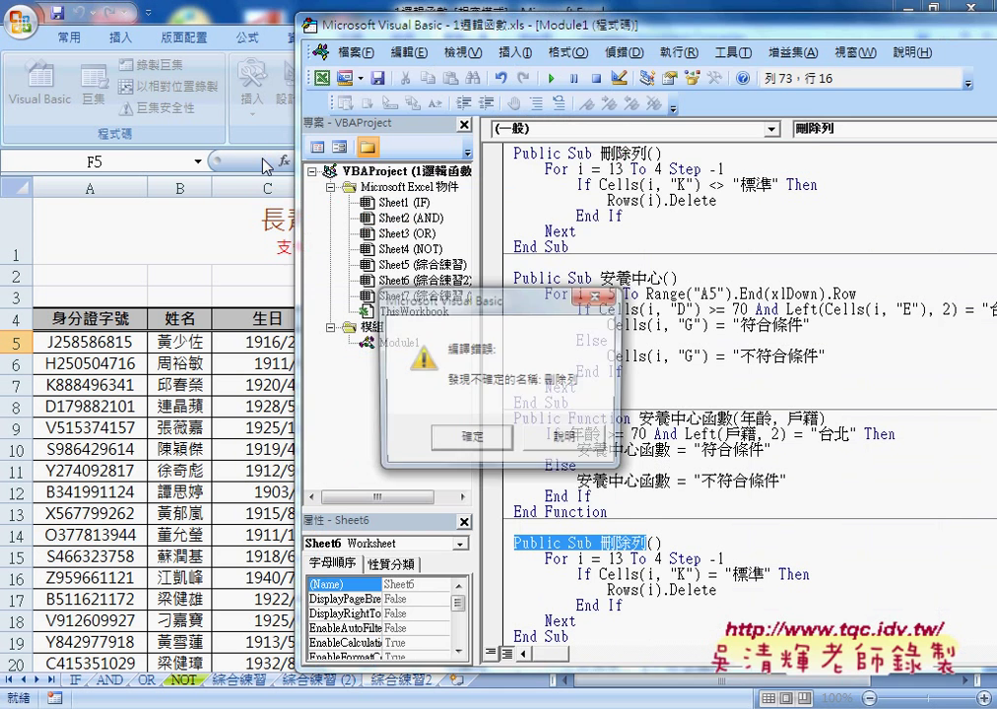
{"action": "left_click", "coordinate": [474, 444]}
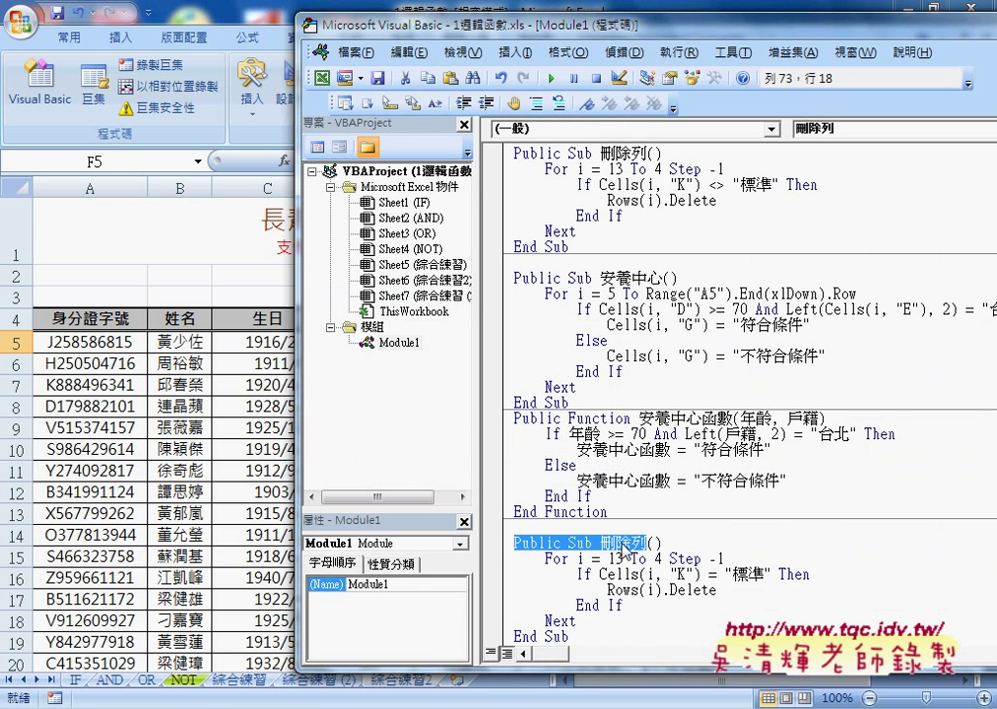
{"action": "left_click", "coordinate": [659, 542]}
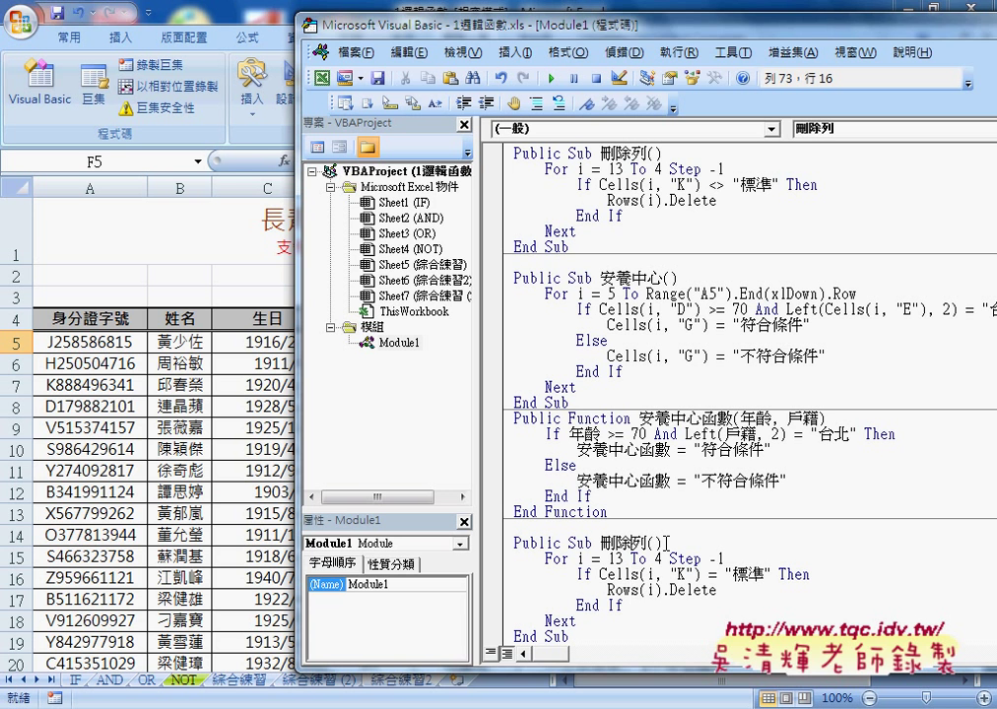
{"action": "key", "text": "shift+Left"}
{"action": "type", "text": "不"}
{"action": "type", "text": "符合"}
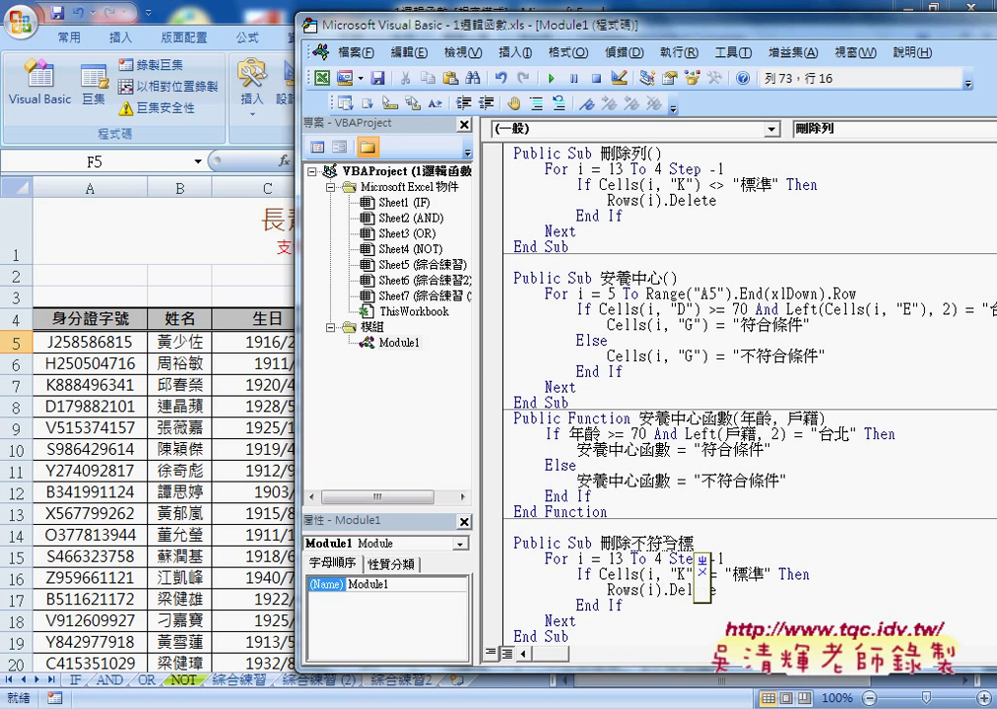
{"action": "type", "text": "標準"}
{"action": "key", "text": "Return"}
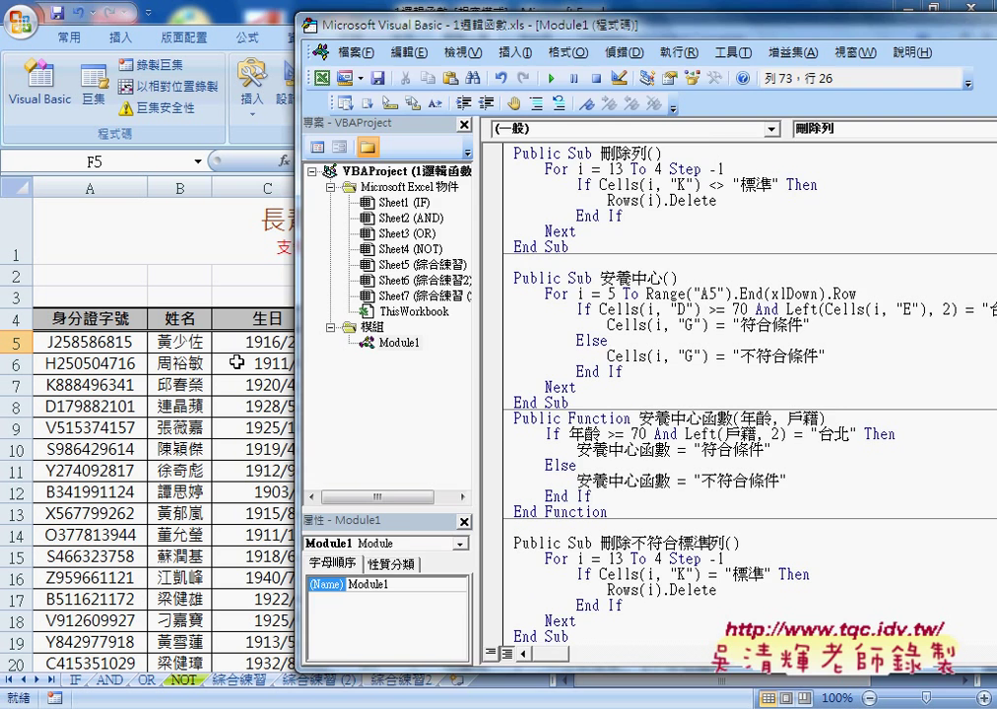
{"action": "left_click", "coordinate": [262, 341]}
{"action": "left_click", "coordinate": [588, 349]}
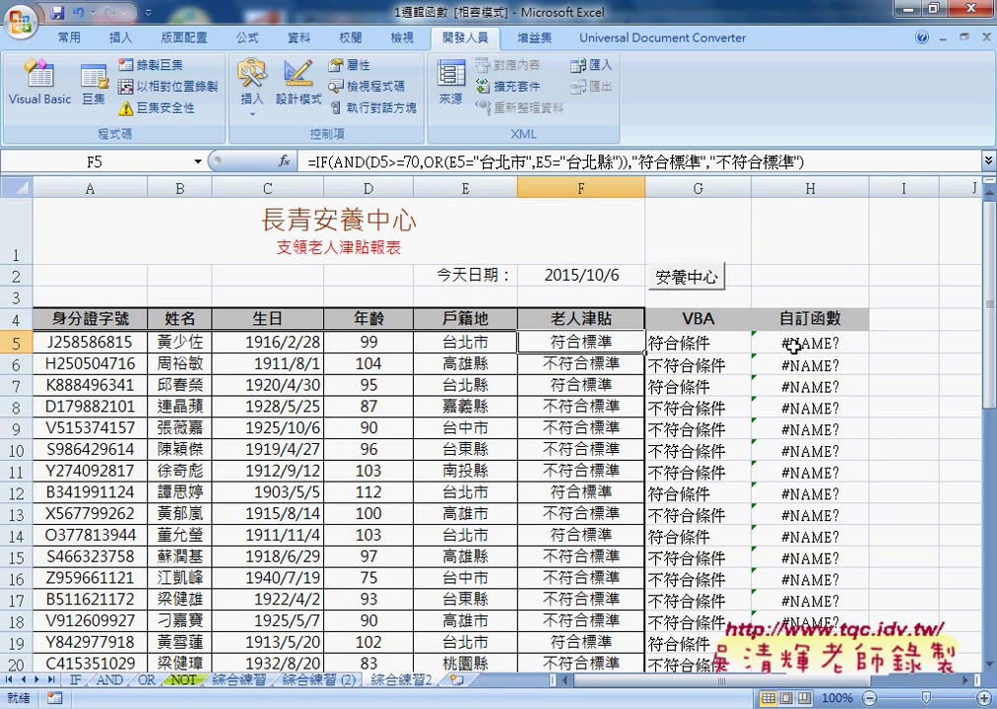
Compare G5's VBA result, F5's formula and H5's #NAME? from =安養中心函數(D5,E5)
{"action": "left_click", "coordinate": [683, 354]}
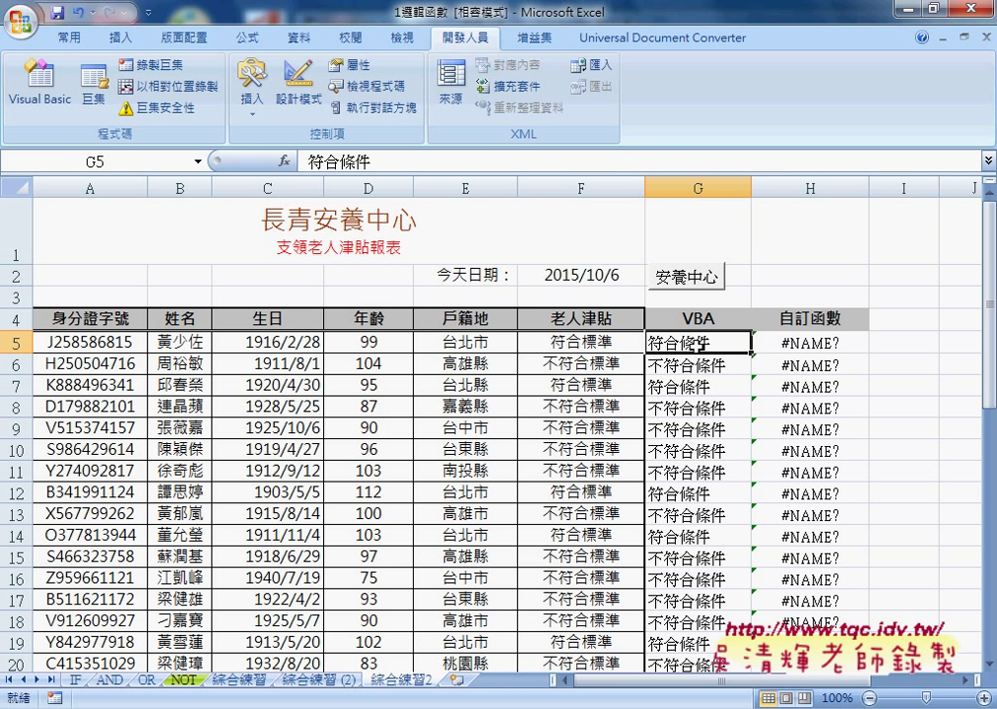
{"action": "left_click", "coordinate": [529, 344]}
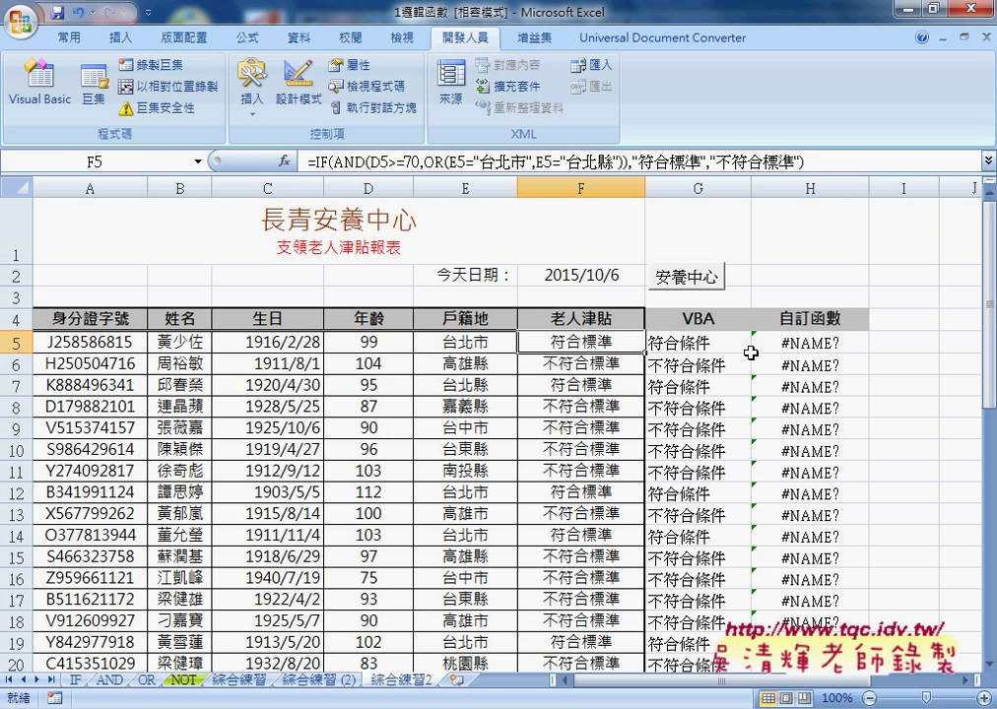
{"action": "left_click", "coordinate": [791, 344]}
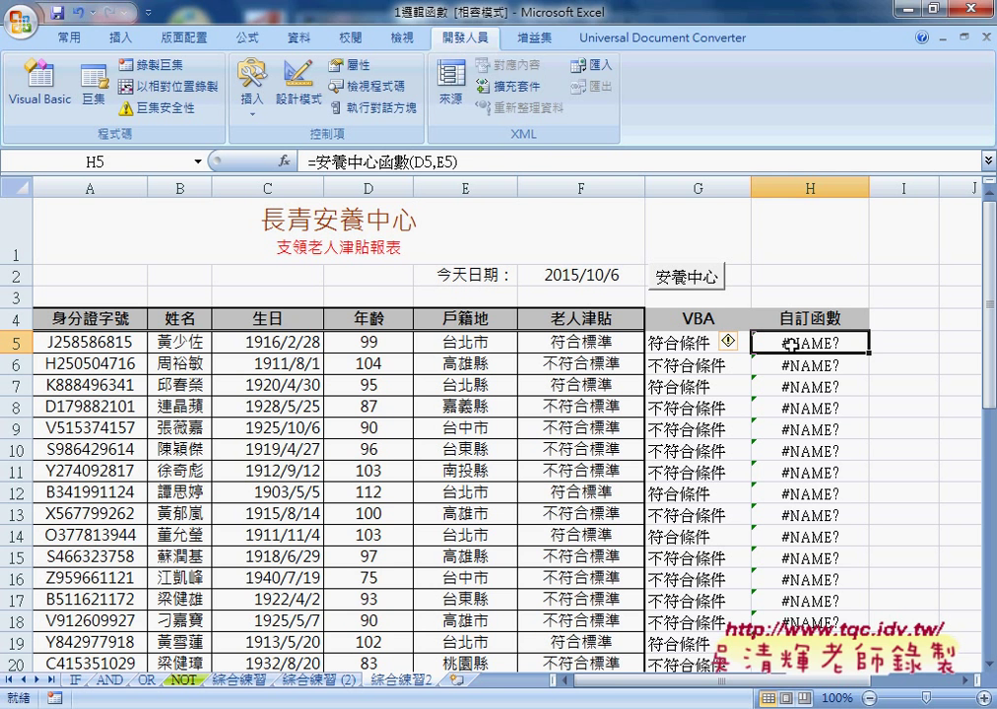
{"action": "key", "text": "alt+Tab"}
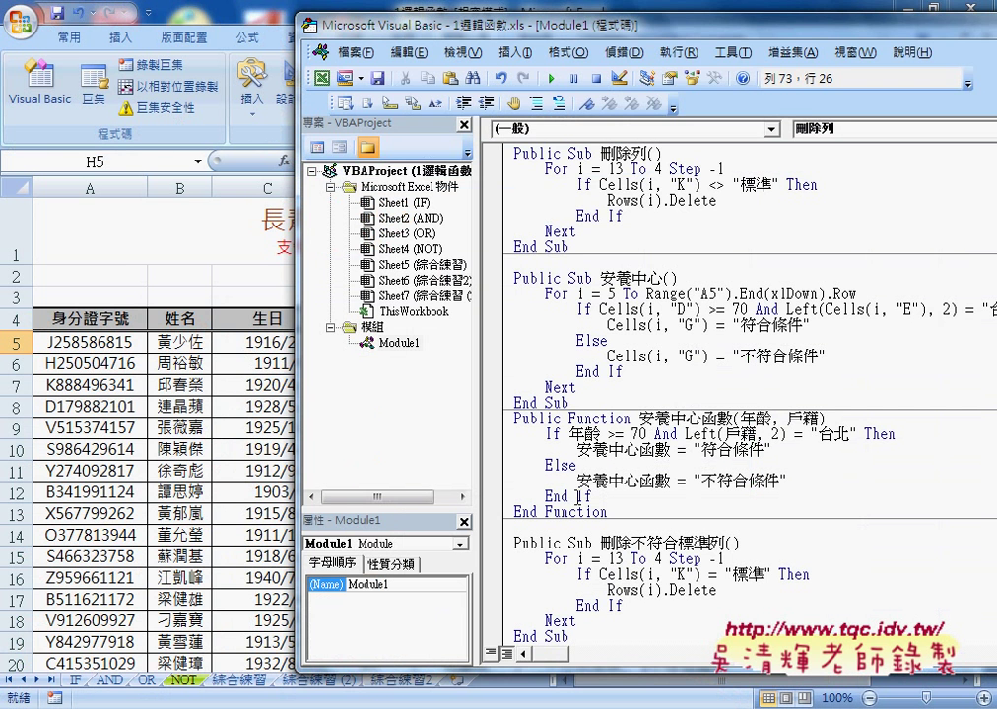
Place the caret in 安養中心函數 and narrow the VBA editor to reveal columns A–F
{"action": "left_click", "coordinate": [738, 449]}
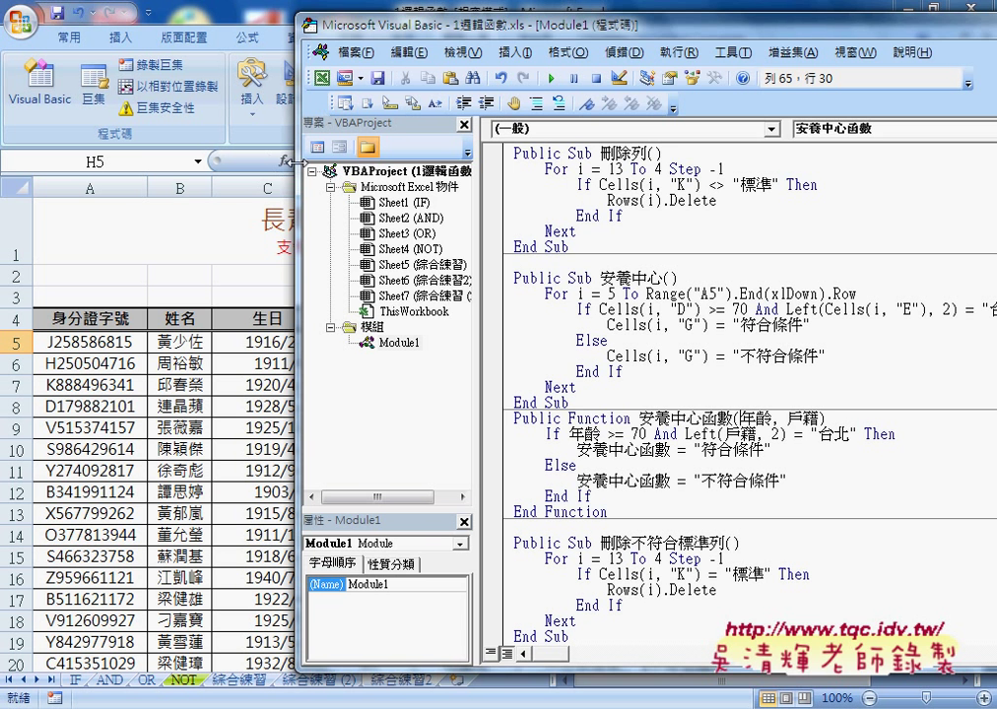
{"action": "left_click_drag", "start_coordinate": [297, 162], "coordinate": [647, 185]}
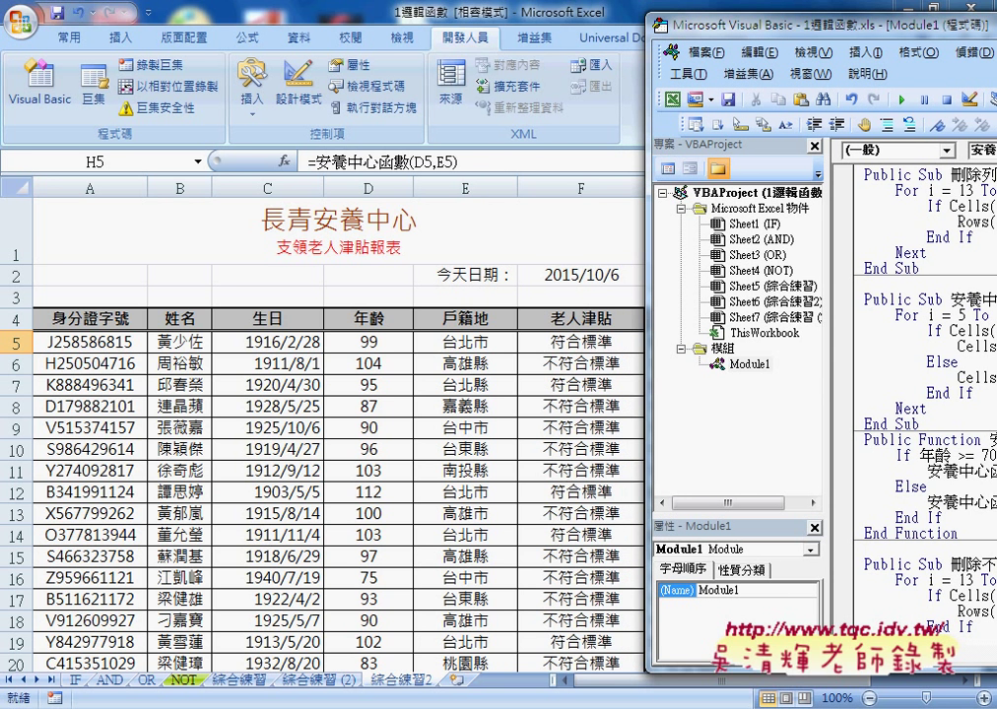
Compare the 刪除列 macro code in the Google Docs 程式碼 notes against the VBA editor
{"action": "mouse_move", "coordinate": [508, 705]}
{"action": "left_click", "coordinate": [530, 638]}
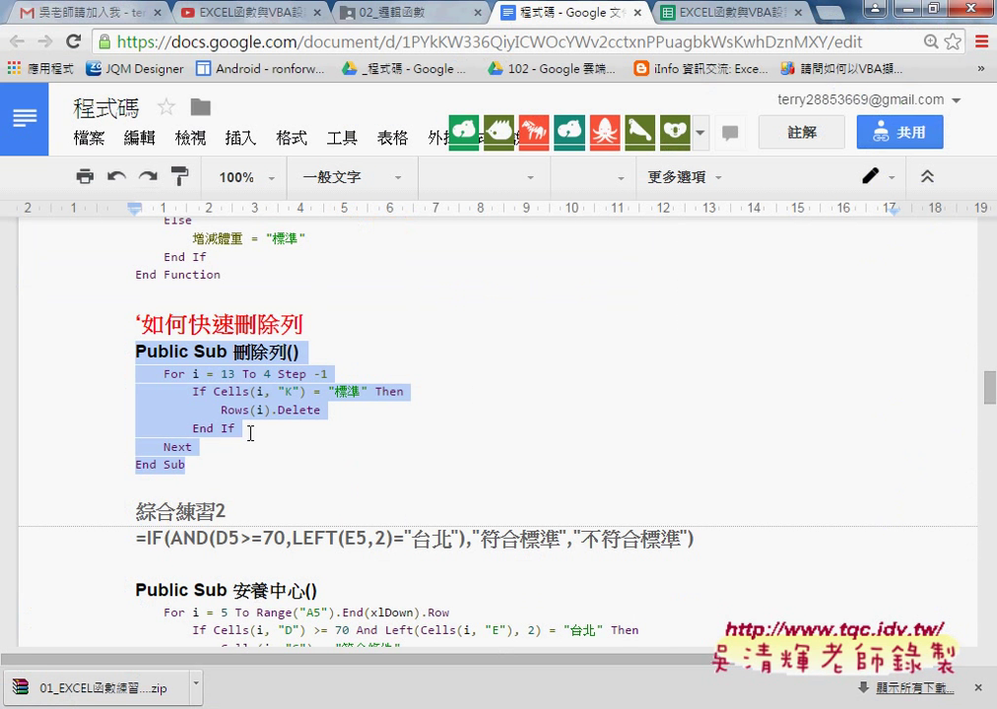
{"action": "left_click", "coordinate": [176, 447]}
{"action": "left_click_drag", "start_coordinate": [200, 470], "coordinate": [126, 351]}
{"action": "left_click", "coordinate": [527, 626]}
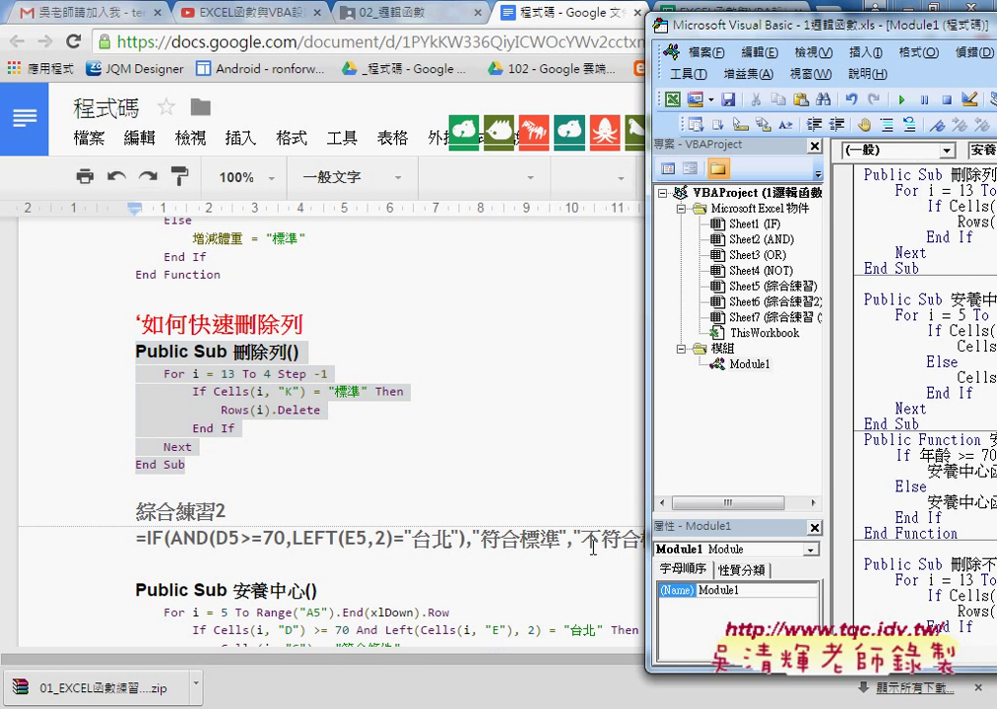
{"action": "left_click", "coordinate": [493, 363]}
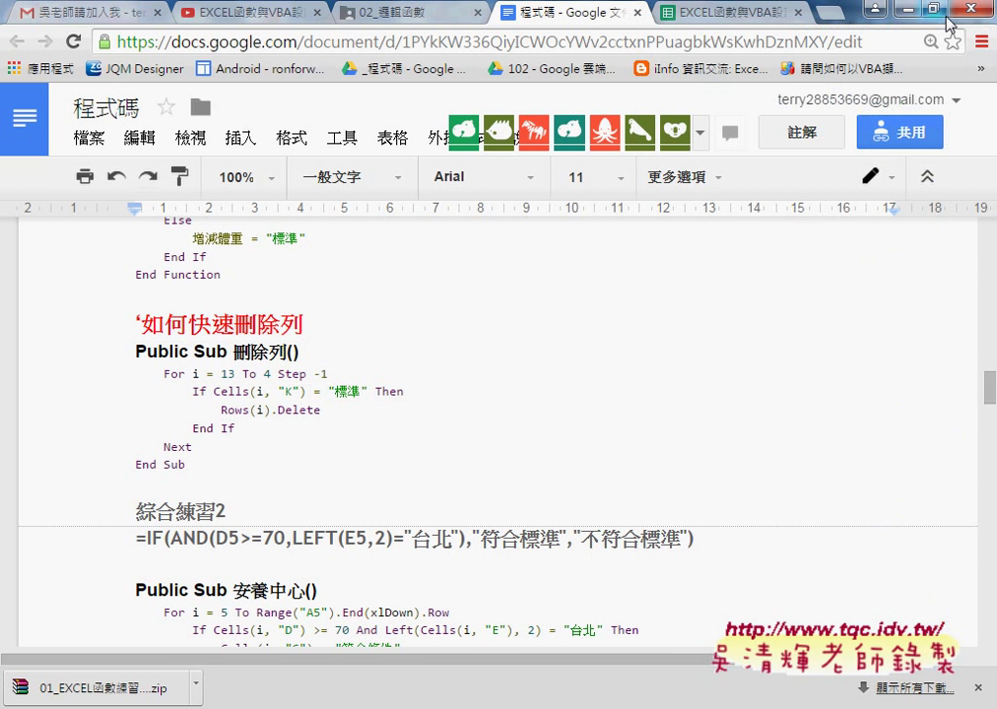
Minimize the browser to get back to the subsidy sheet beside Module1's code
{"action": "left_click", "coordinate": [908, 9]}
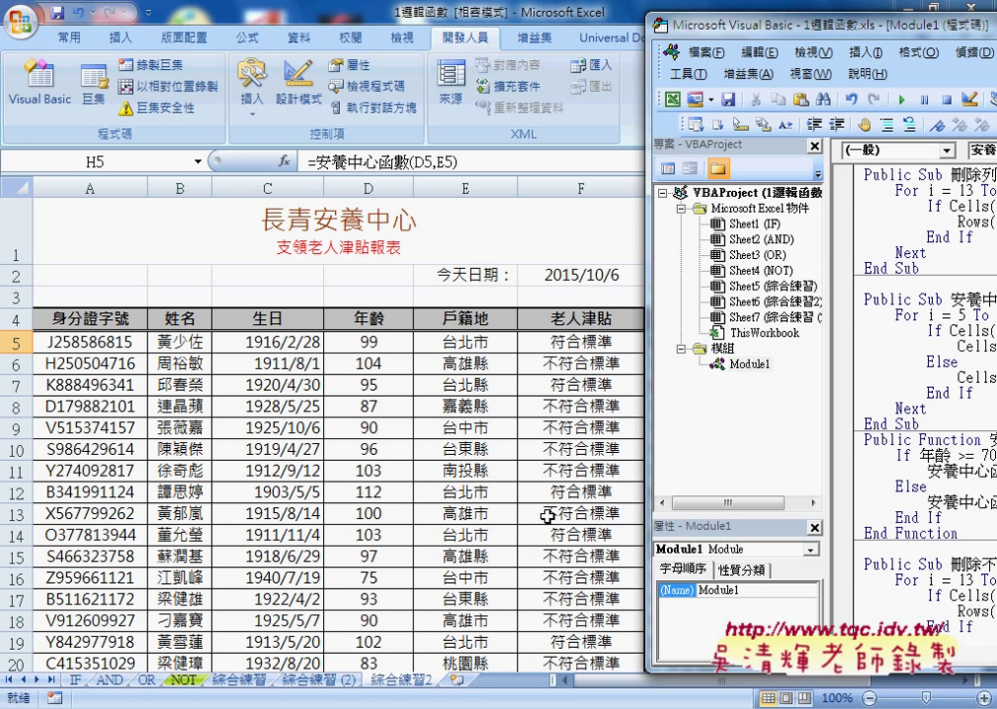
Widen the VBA editor, trial-delete and restore 不符合標準 in the macro name, then select loop start 13
{"action": "left_click_drag", "start_coordinate": [818, 36], "coordinate": [580, 42]}
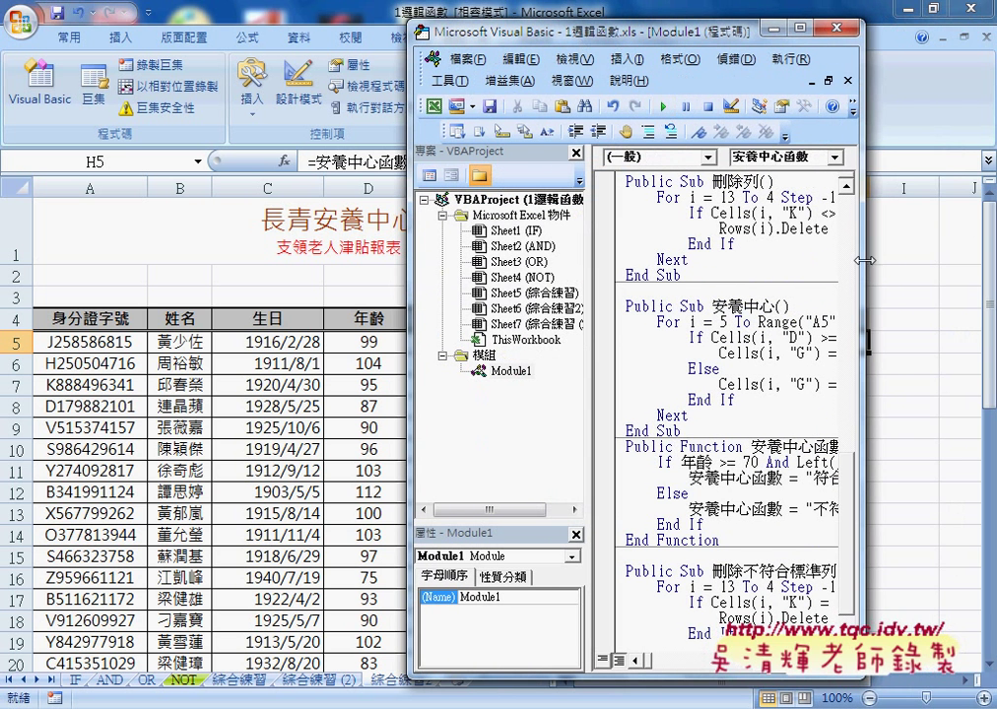
{"action": "left_click_drag", "start_coordinate": [864, 260], "coordinate": [975, 260]}
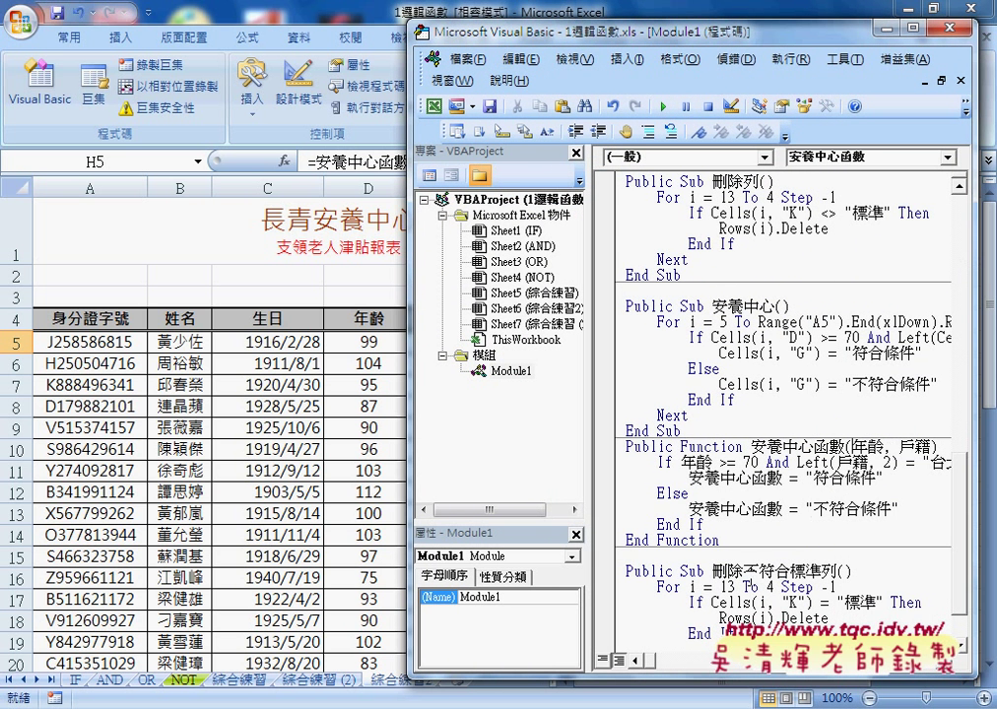
{"action": "left_click_drag", "start_coordinate": [743, 571], "coordinate": [820, 571]}
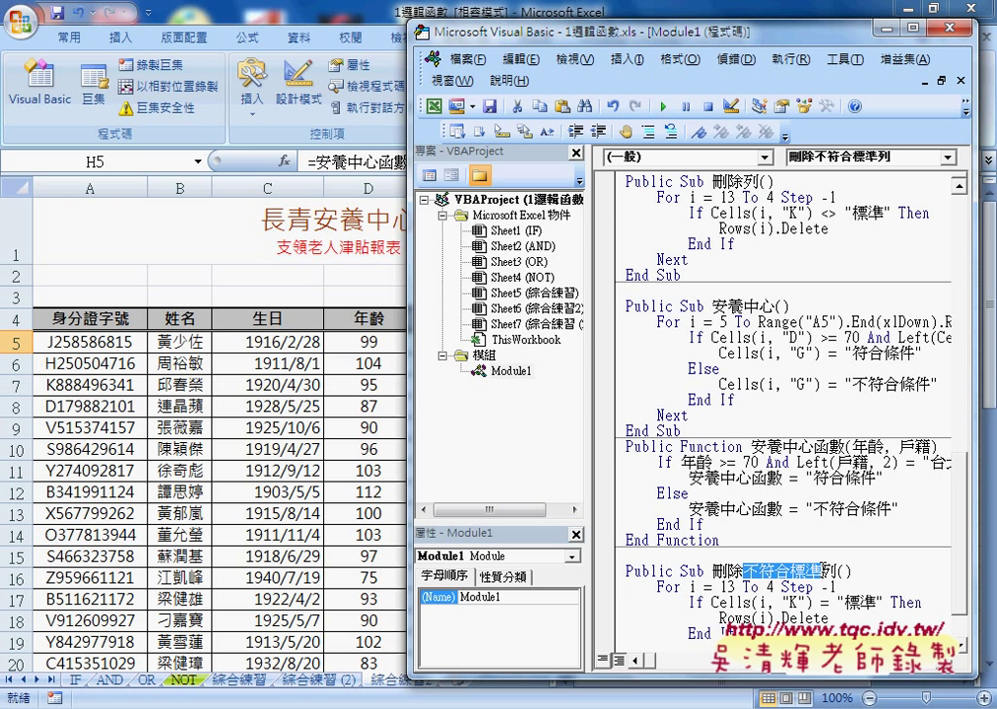
{"action": "key", "text": "Delete"}
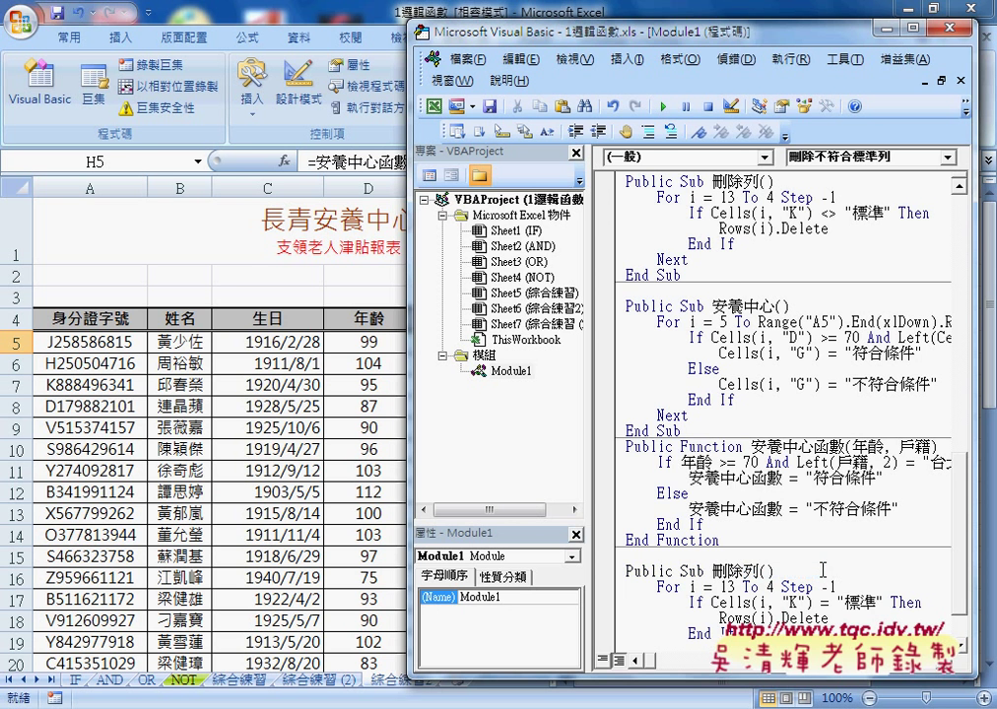
{"action": "scroll", "coordinate": [822, 569], "scroll_direction": "up", "scroll_amount": 1}
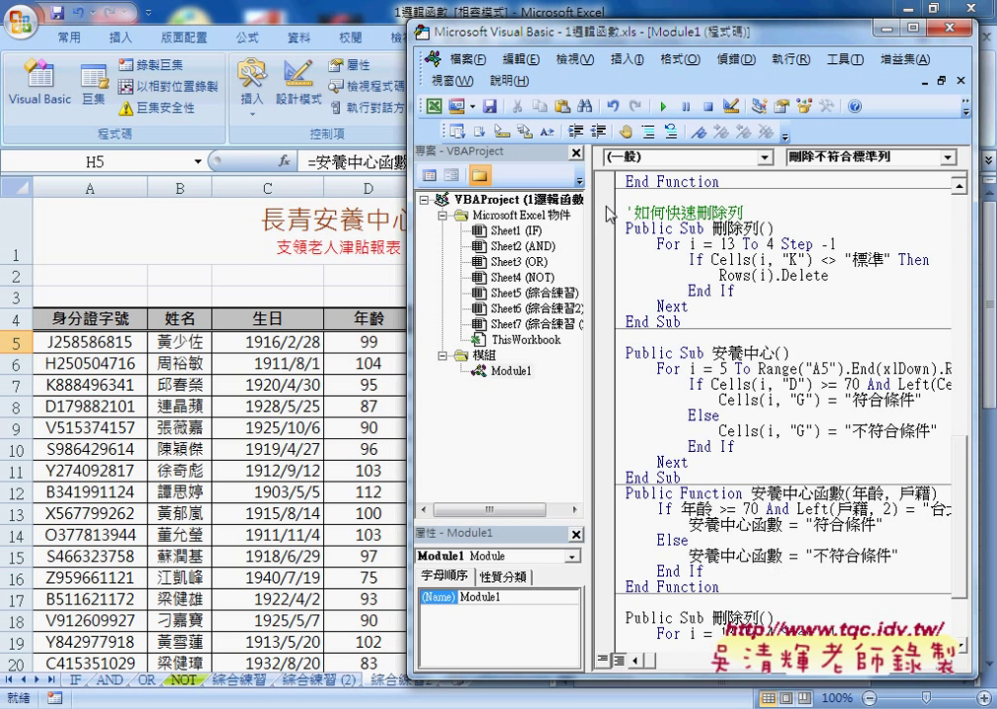
{"action": "scroll", "coordinate": [854, 583], "scroll_direction": "down", "scroll_amount": 2}
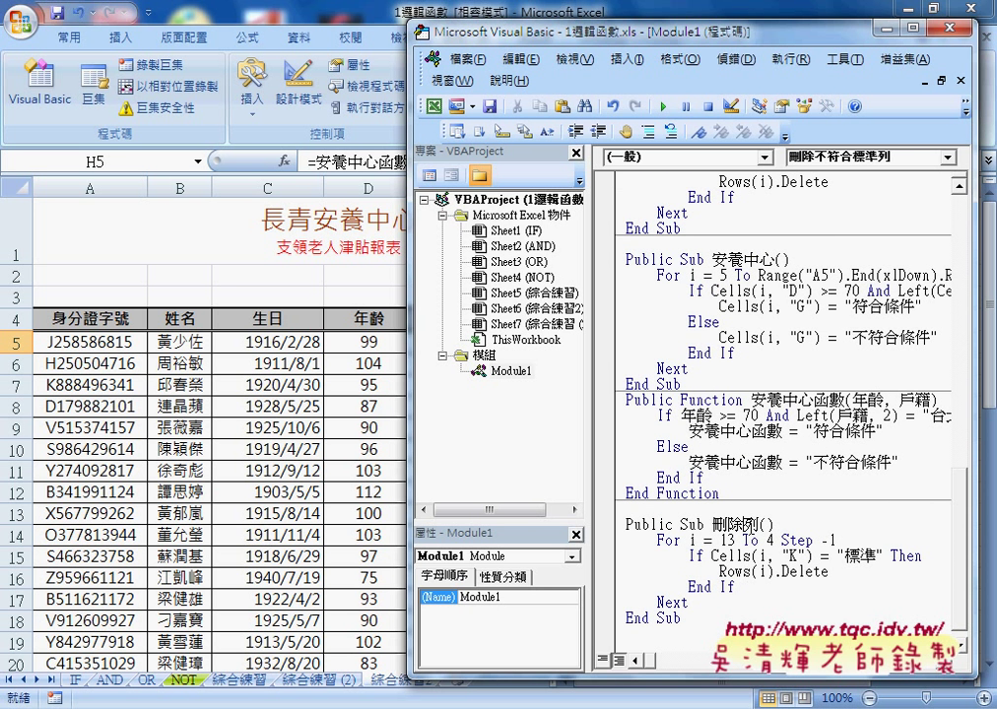
{"action": "key", "text": "ctrl+z"}
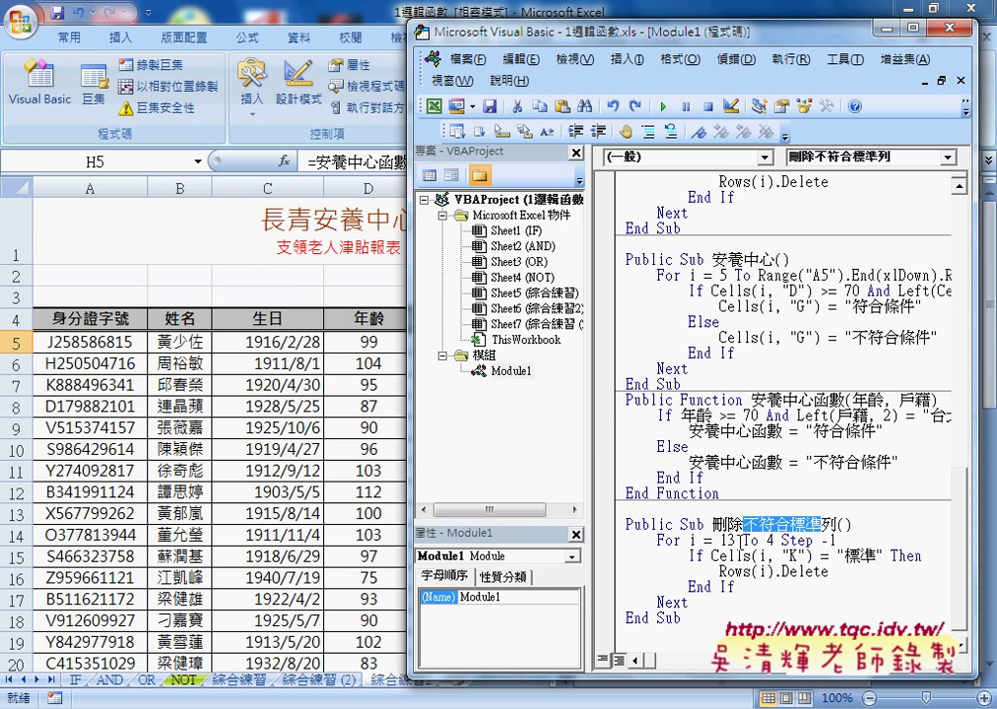
{"action": "left_click", "coordinate": [730, 540]}
{"action": "double_click", "coordinate": [729, 540]}
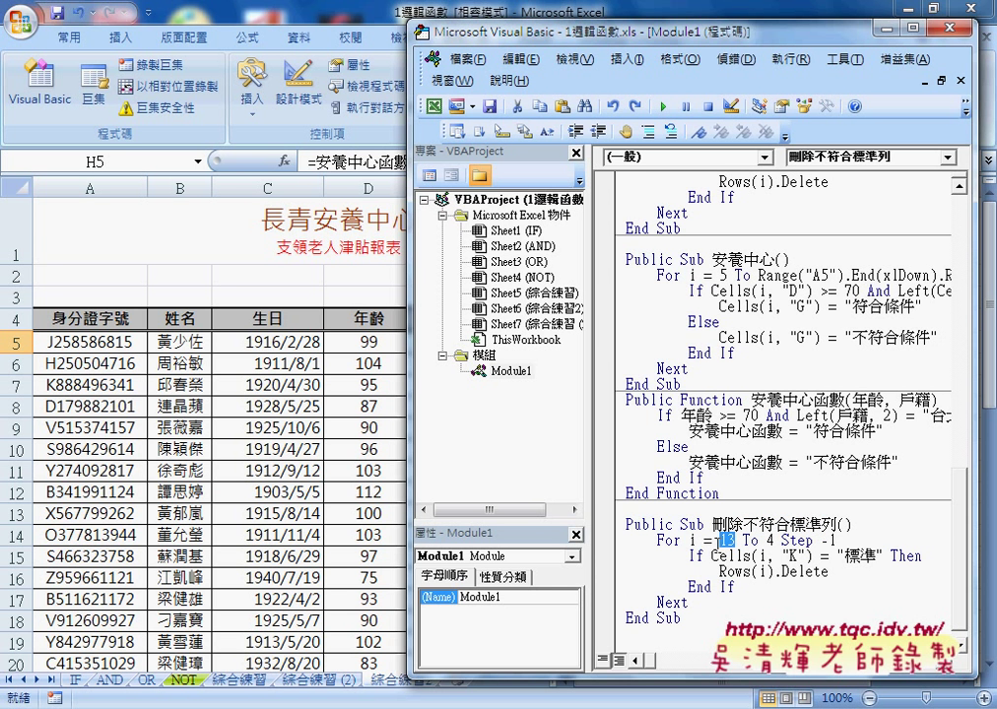
Confirm with Ctrl+Down that records run from A5 to row 33, then select header cell A4
{"action": "left_click", "coordinate": [74, 541]}
{"action": "left_click", "coordinate": [101, 347]}
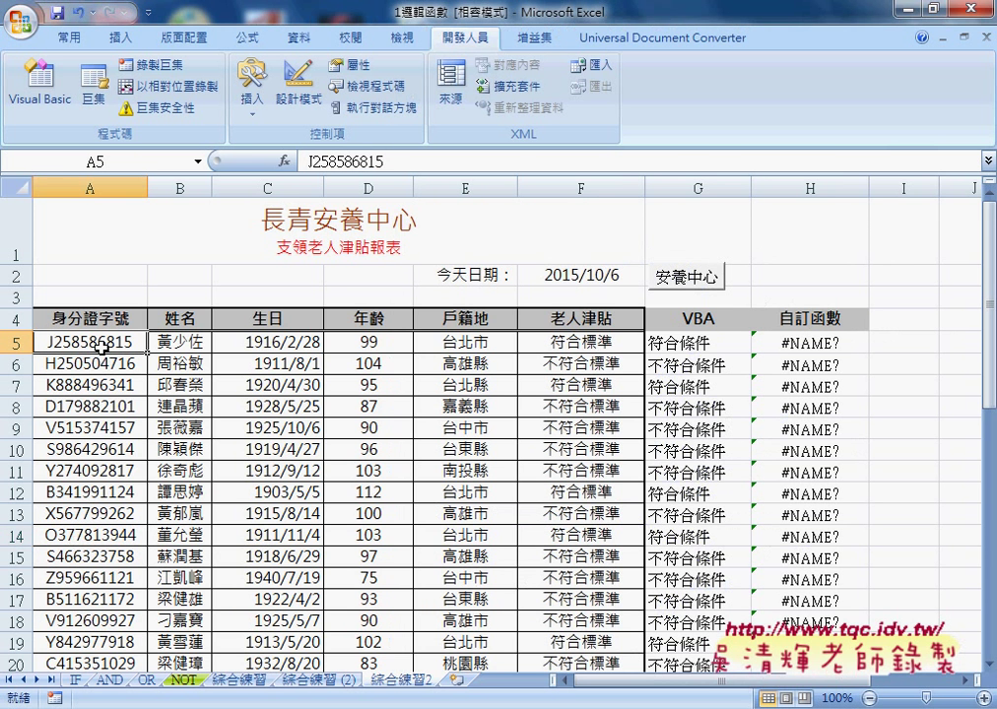
{"action": "key", "text": "ctrl+Down"}
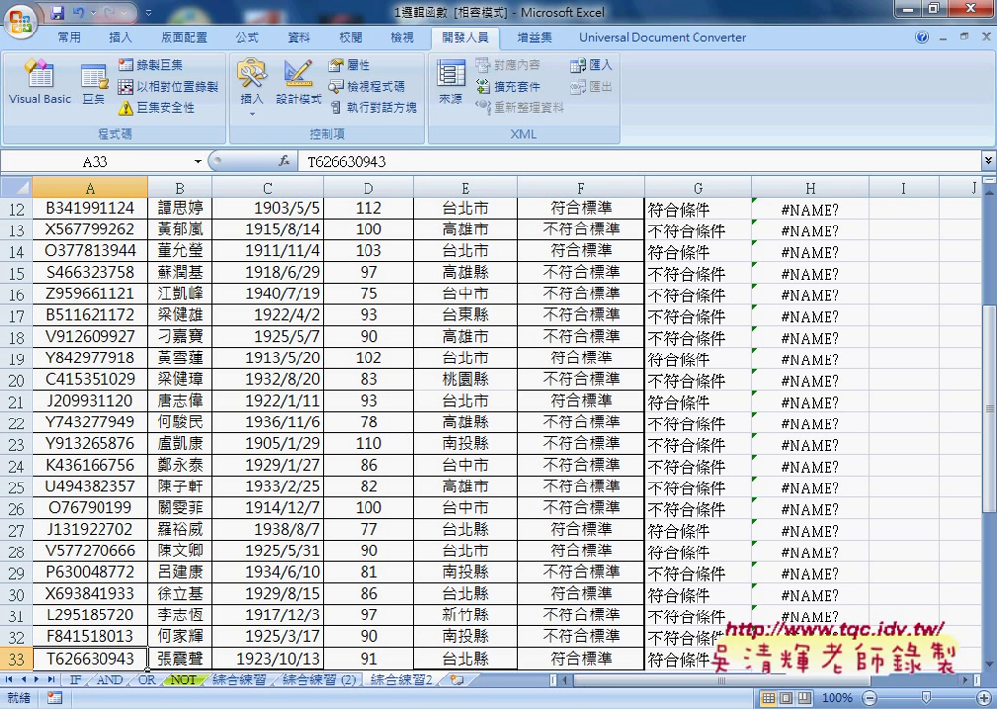
{"action": "key", "text": "alt+Tab"}
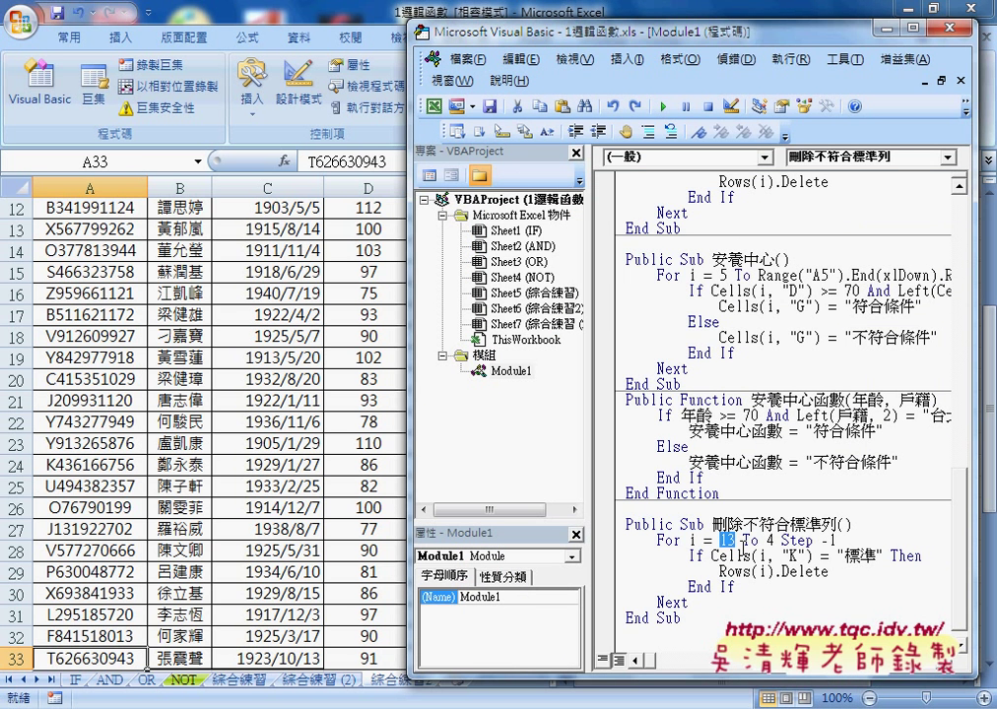
{"action": "left_click", "coordinate": [128, 277]}
{"action": "scroll", "coordinate": [138, 294], "scroll_direction": "up", "scroll_amount": 4}
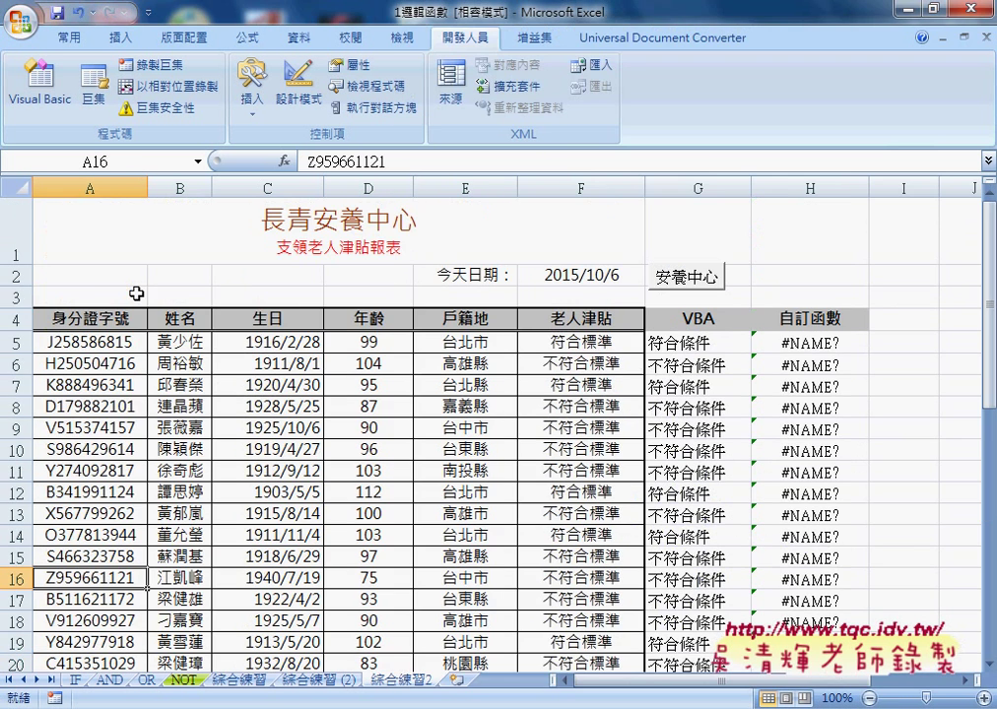
{"action": "left_click", "coordinate": [99, 320]}
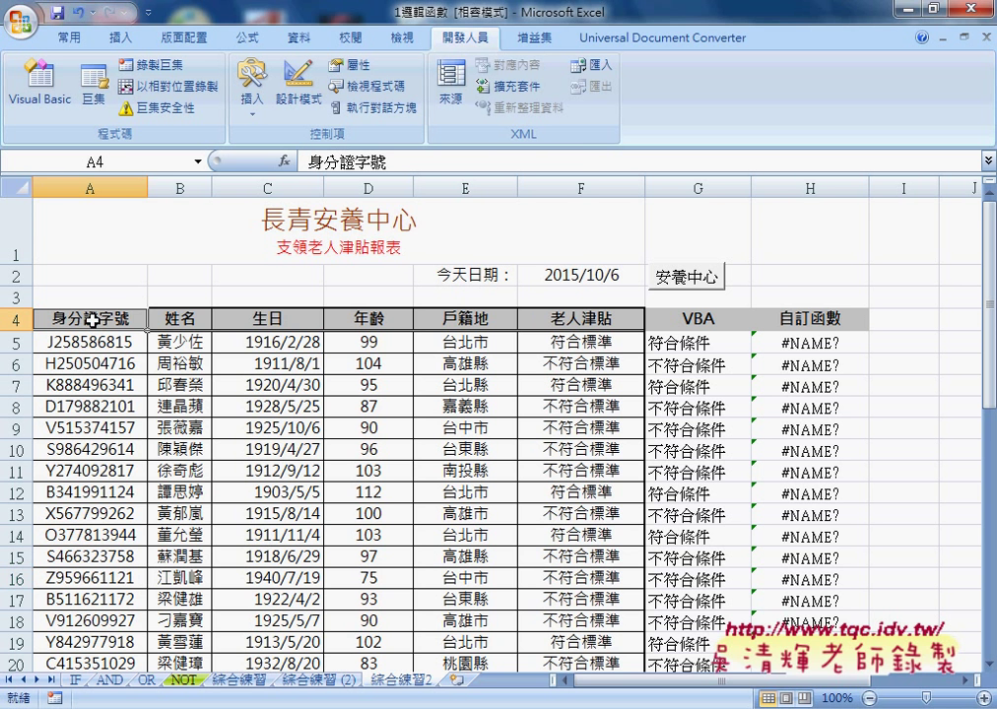
Replace the loop's starting value 13 with Range("A4").End(xlDown).Row
{"action": "mouse_move", "coordinate": [668, 684]}
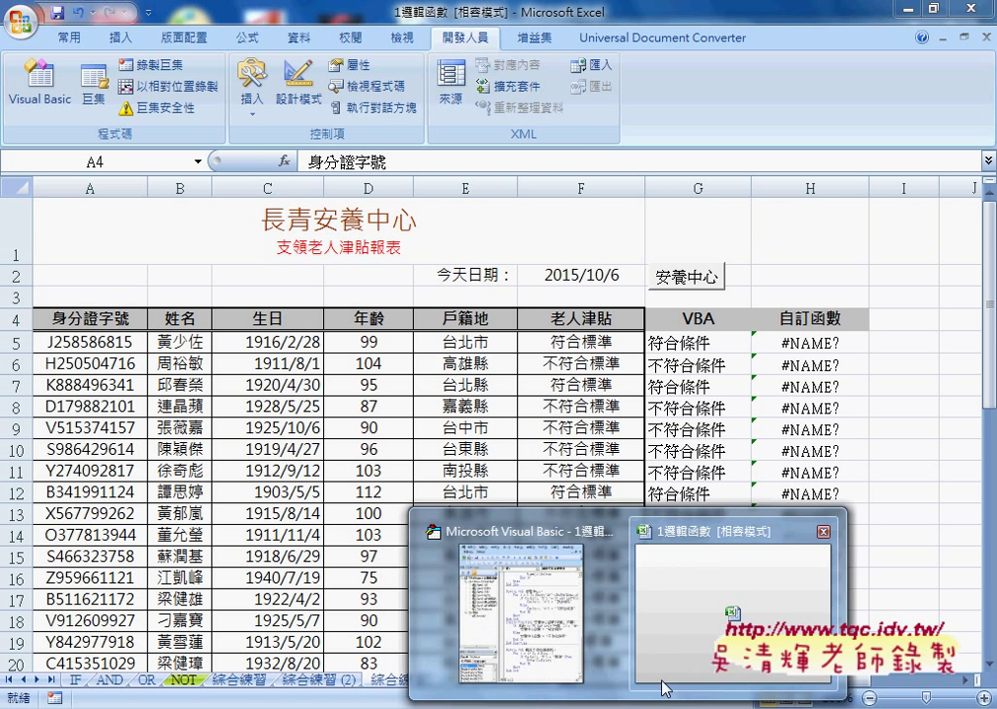
{"action": "left_click", "coordinate": [541, 626]}
{"action": "double_click", "coordinate": [724, 541]}
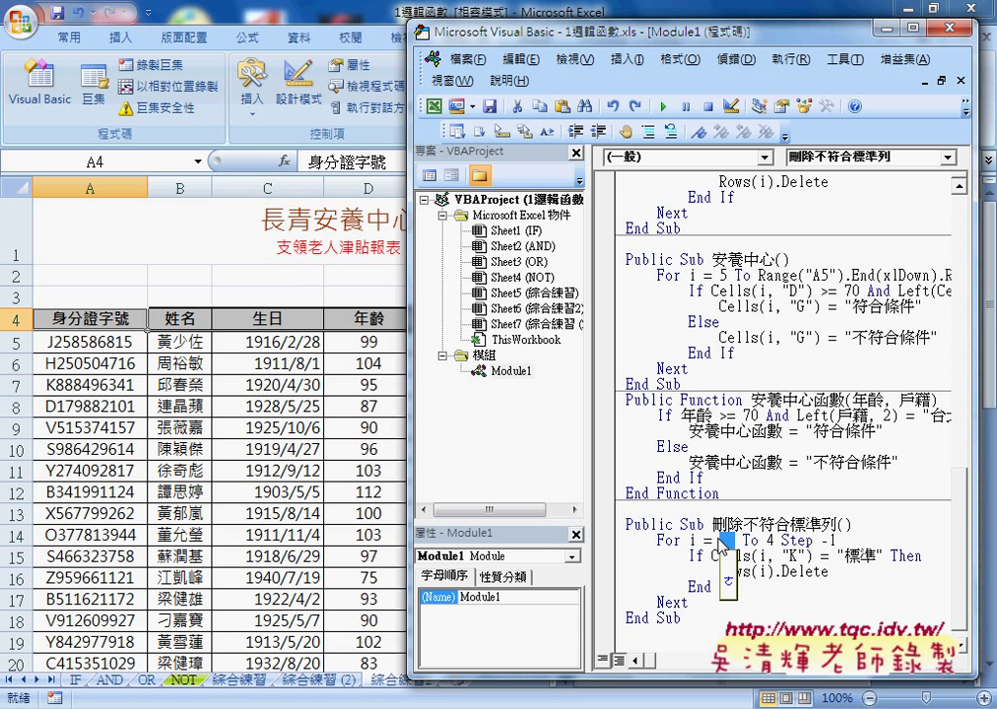
{"action": "type", "text": "ran"}
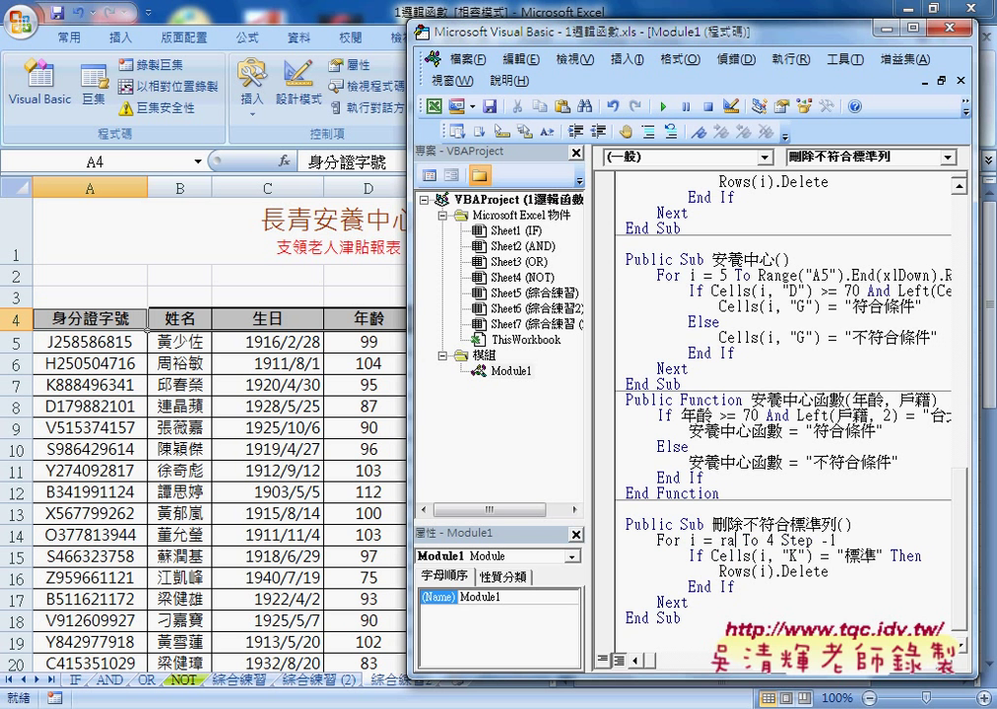
{"action": "type", "text": "ge("}
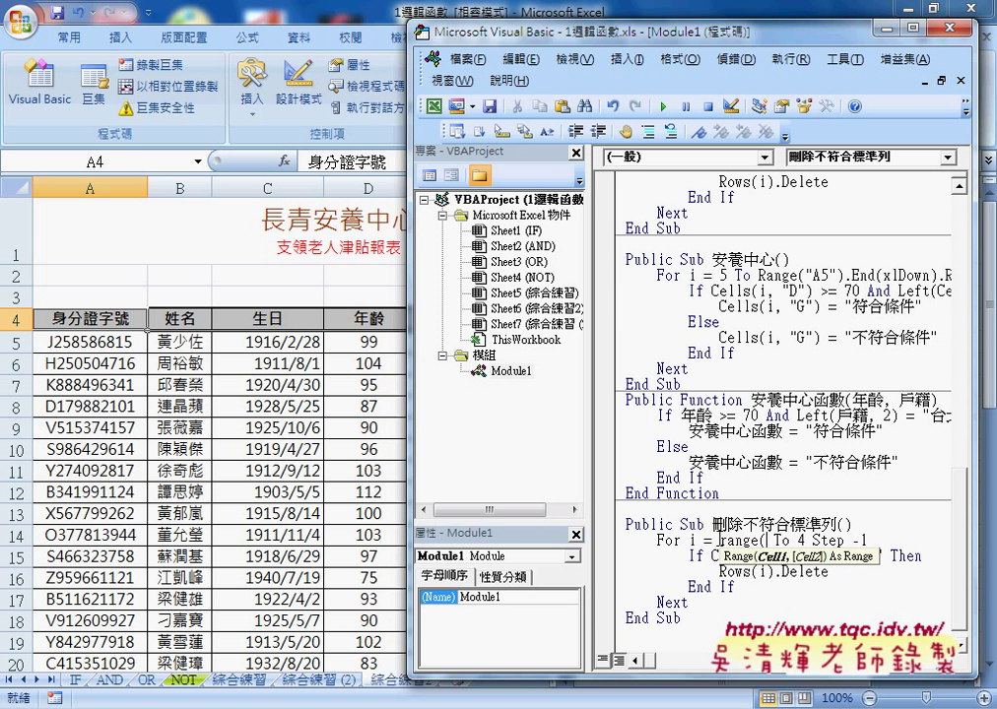
{"action": "type", "text": "\""}
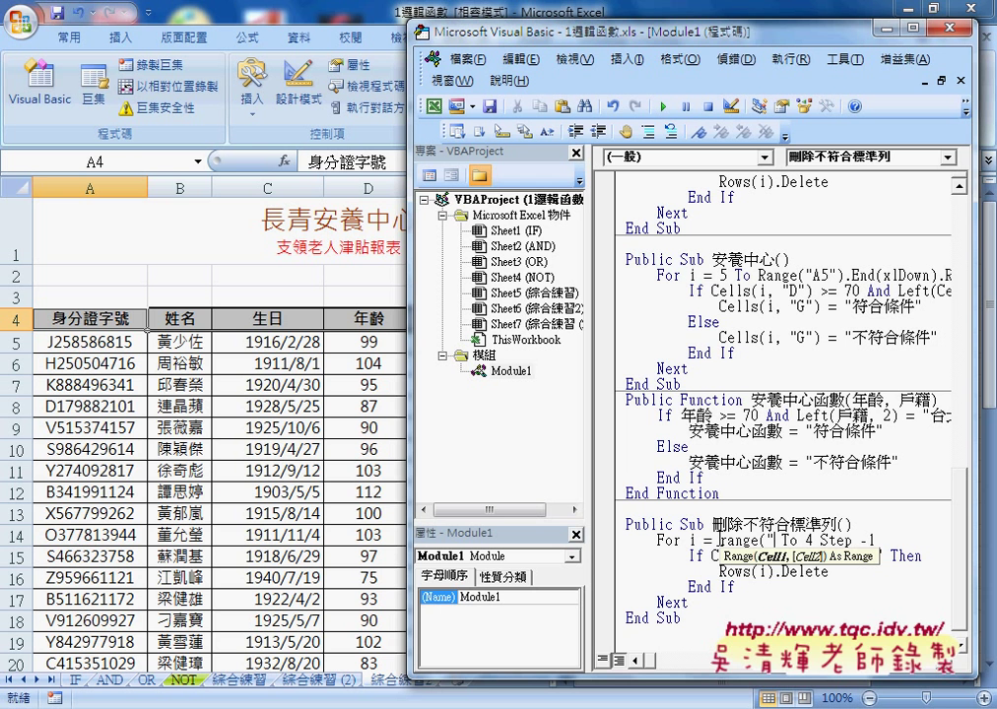
{"action": "type", "text": "A4\""}
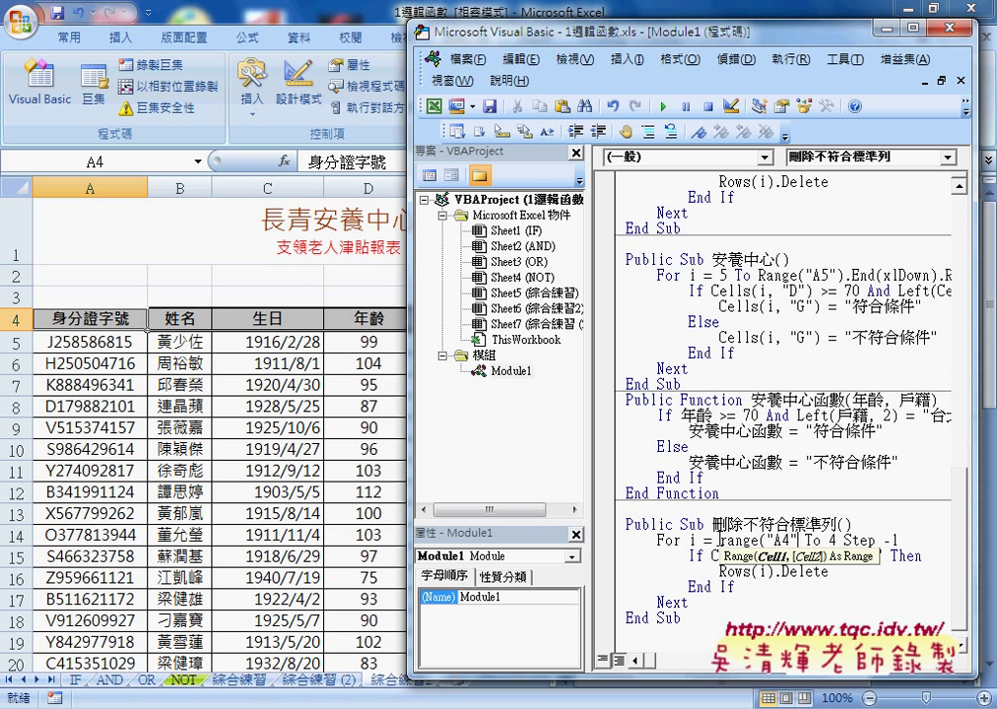
{"action": "type", "text": ").e"}
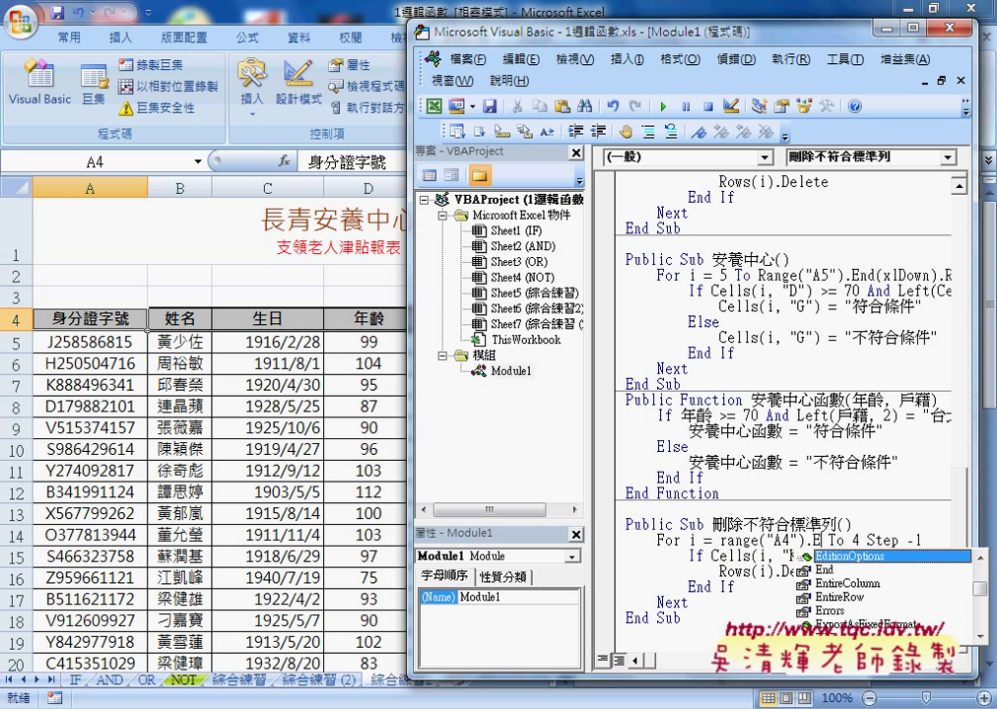
{"action": "type", "text": "n"}
{"action": "key", "text": "Tab"}
{"action": "type", "text": "("}
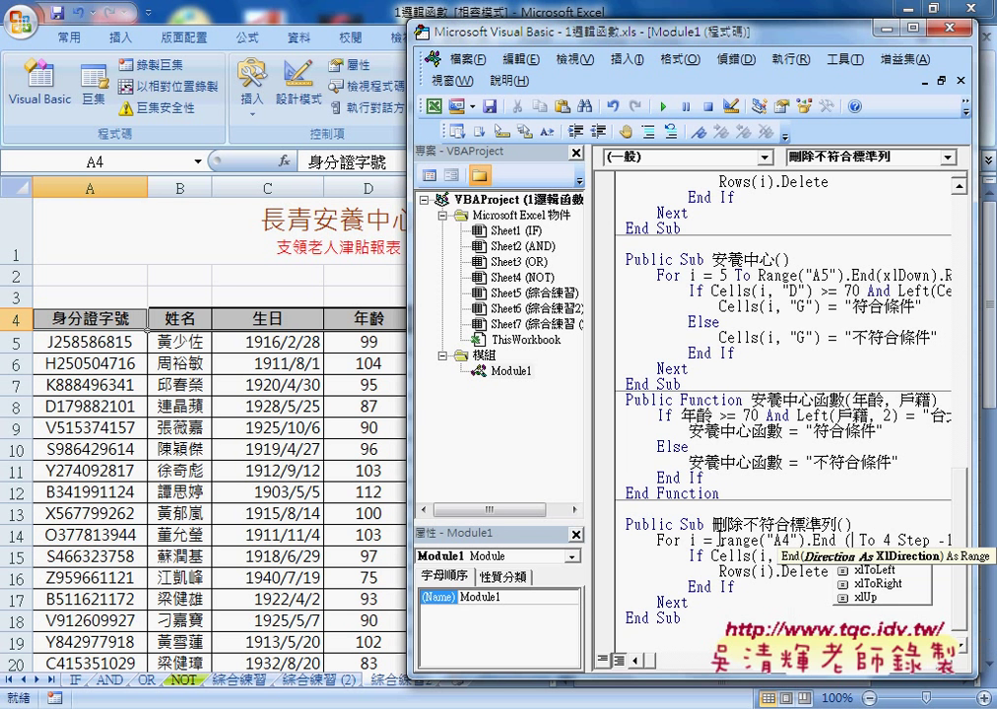
{"action": "key", "text": "Tab"}
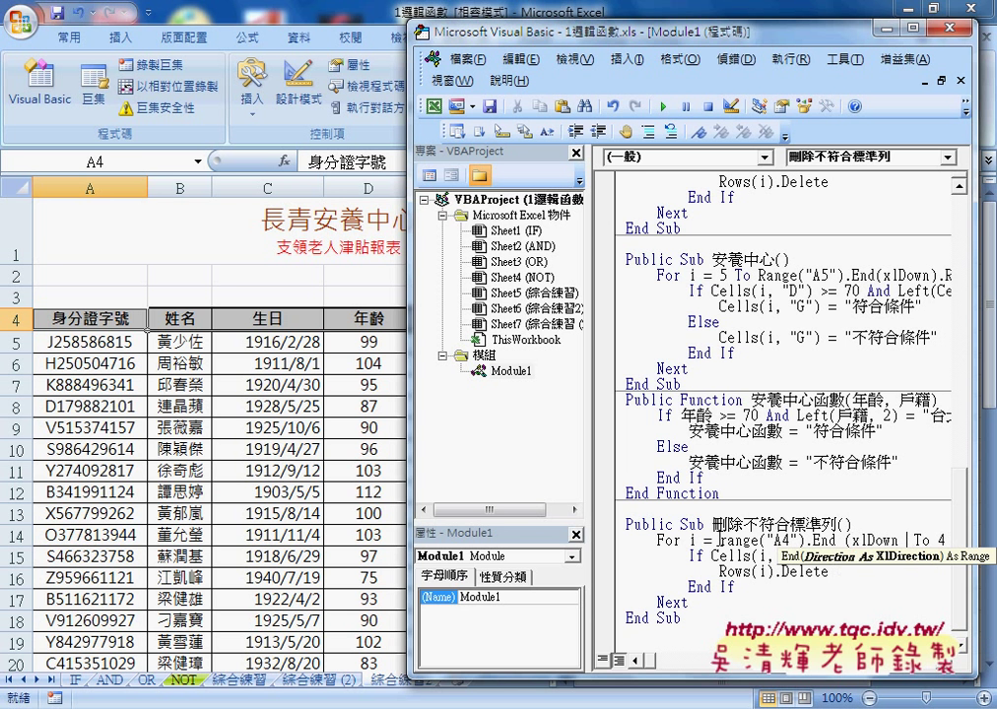
{"action": "type", "text": ") "}
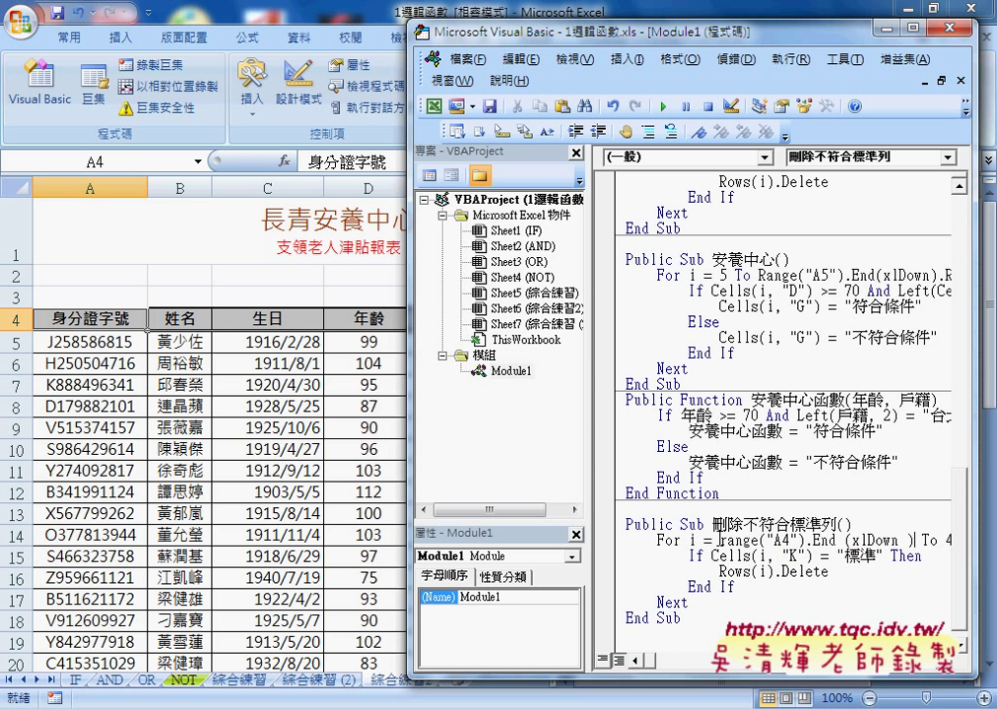
{"action": "type", "text": "."}
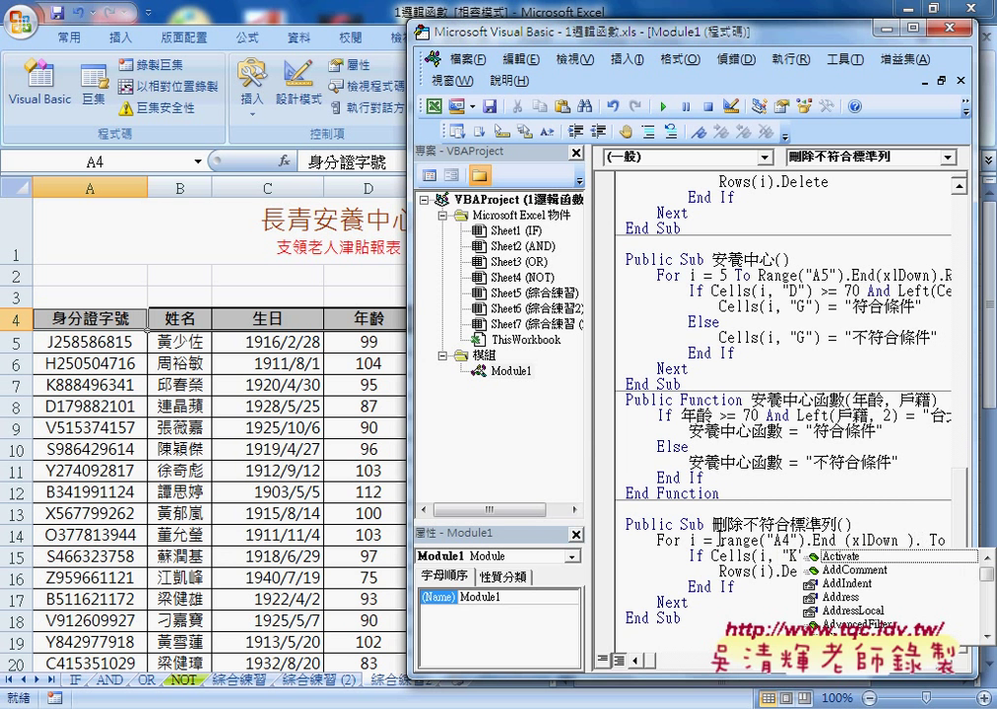
{"action": "type", "text": "ro"}
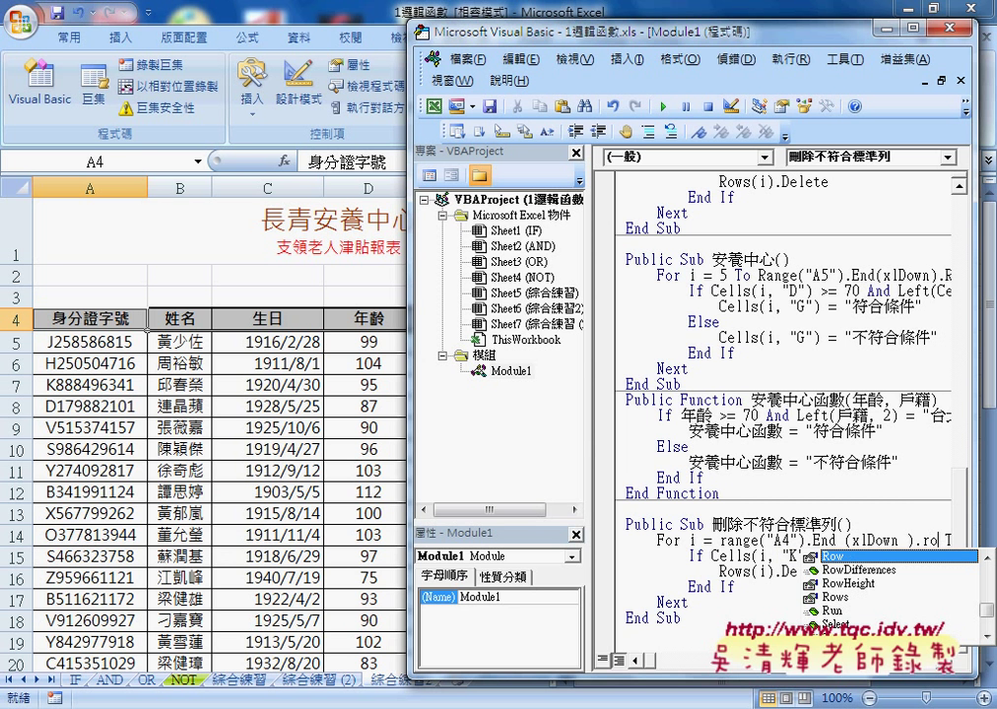
{"action": "key", "text": "Tab"}
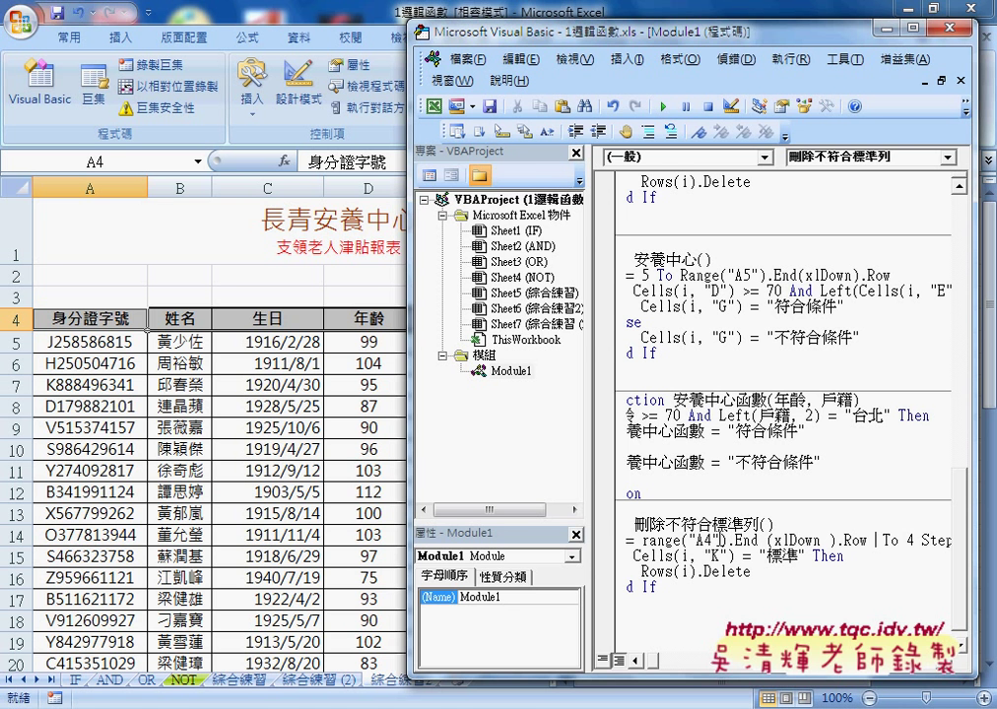
Widen the code pane by moving the Project splitter left, then select the starting-row expression
{"action": "left_click", "coordinate": [844, 555]}
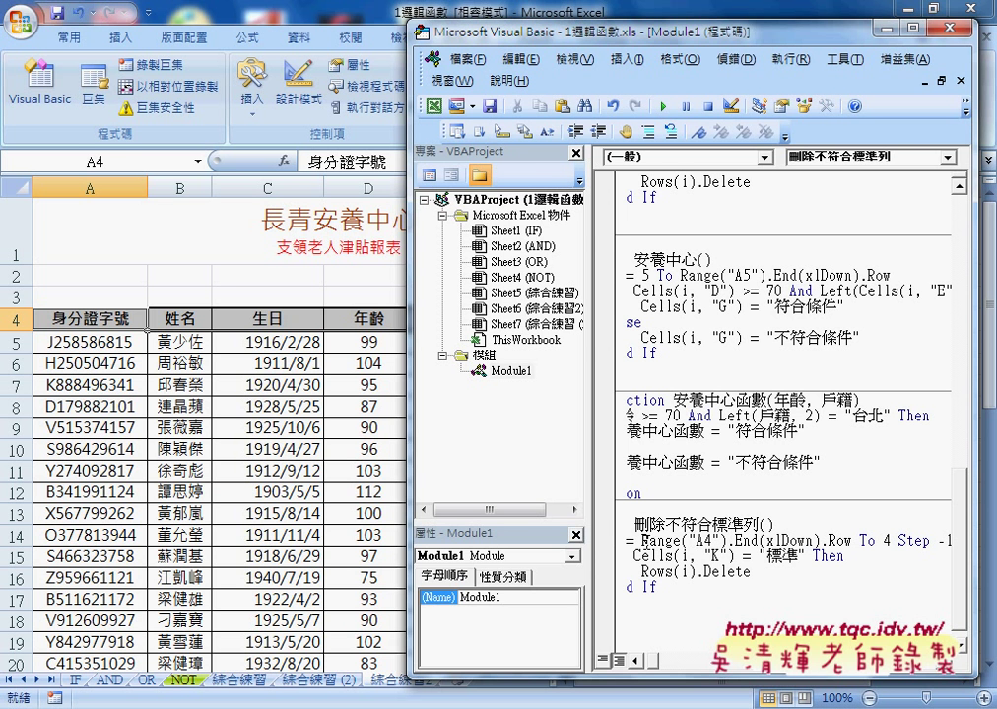
{"action": "left_click_drag", "start_coordinate": [581, 505], "coordinate": [495, 505]}
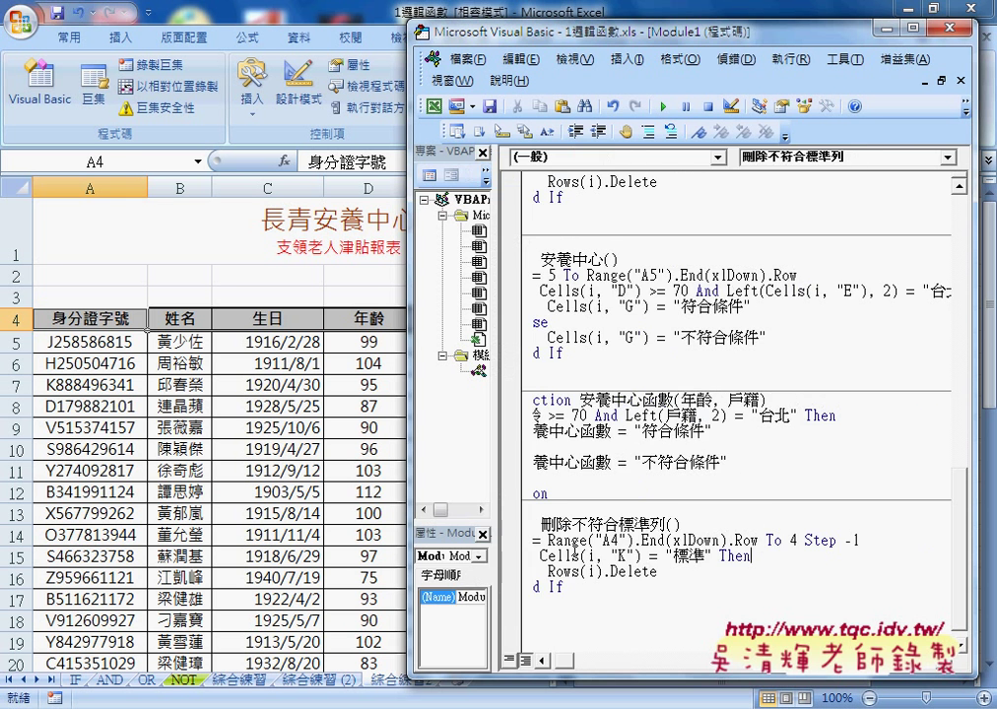
{"action": "left_click_drag", "start_coordinate": [563, 660], "coordinate": [548, 660]}
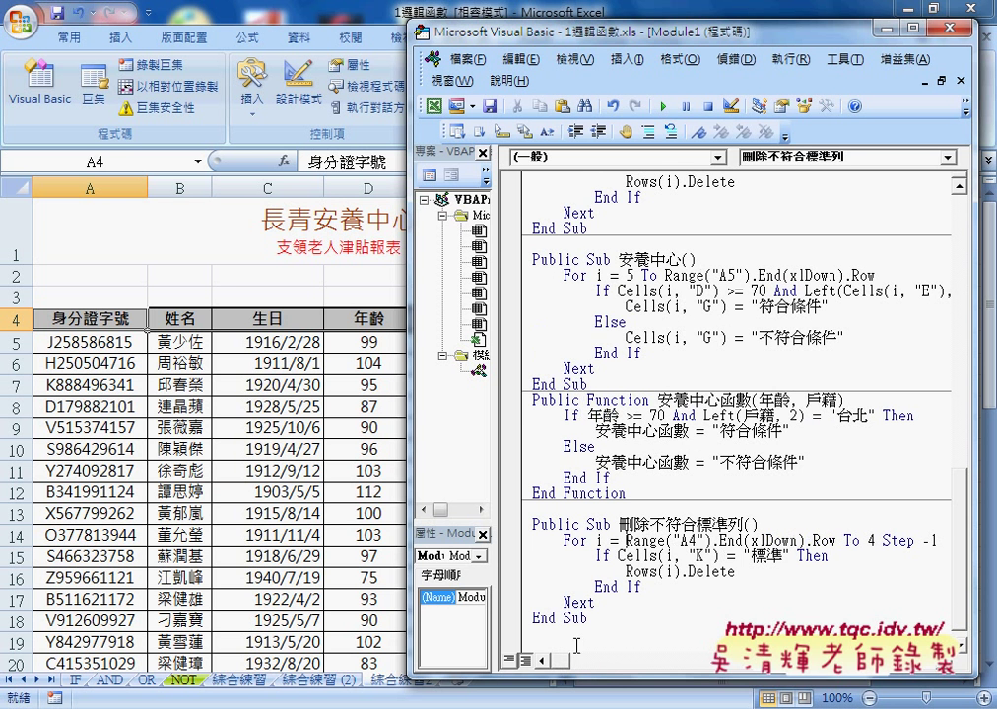
{"action": "left_click_drag", "start_coordinate": [624, 540], "coordinate": [837, 540]}
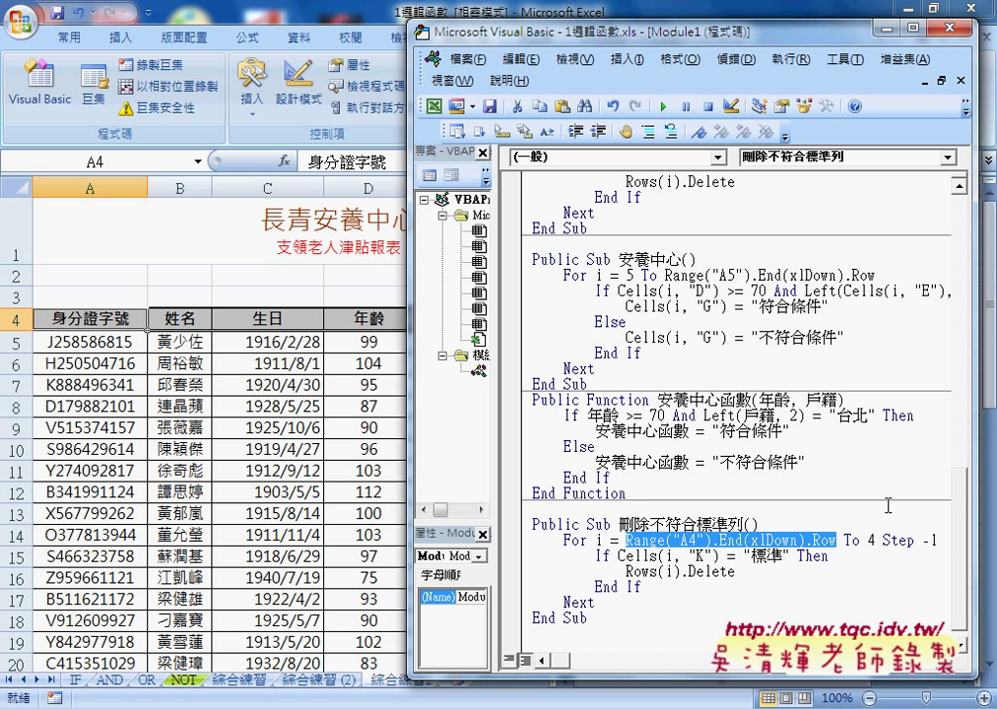
Change the For loop's end value after To from 4 to 5
{"action": "left_click", "coordinate": [871, 541]}
{"action": "double_click", "coordinate": [871, 540]}
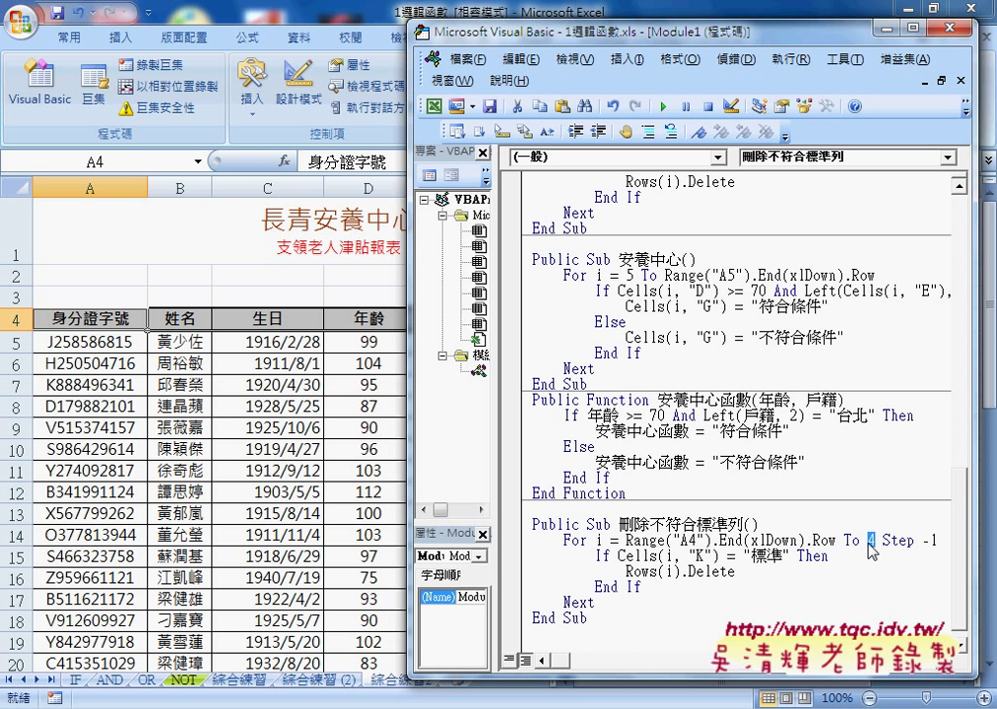
{"action": "type", "text": "5"}
Inspect the IF/AND/OR formulas in F5–F7 of 綜合練習2, leaving F6 unchanged
{"action": "left_click", "coordinate": [396, 430]}
{"action": "left_click", "coordinate": [581, 340]}
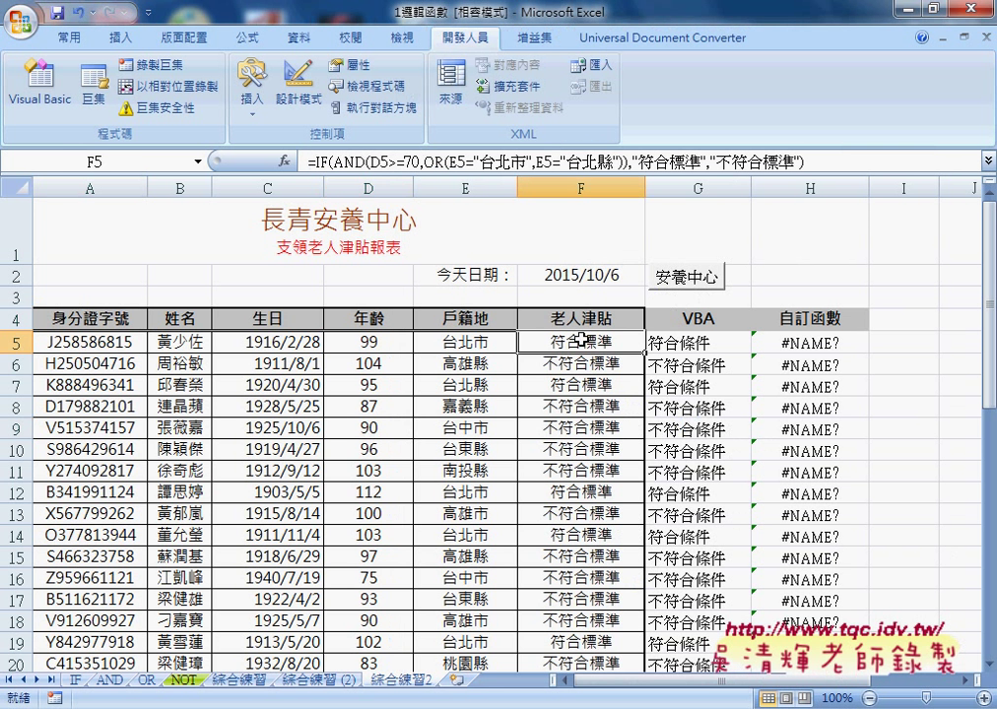
{"action": "left_click", "coordinate": [532, 384]}
{"action": "left_click", "coordinate": [527, 362]}
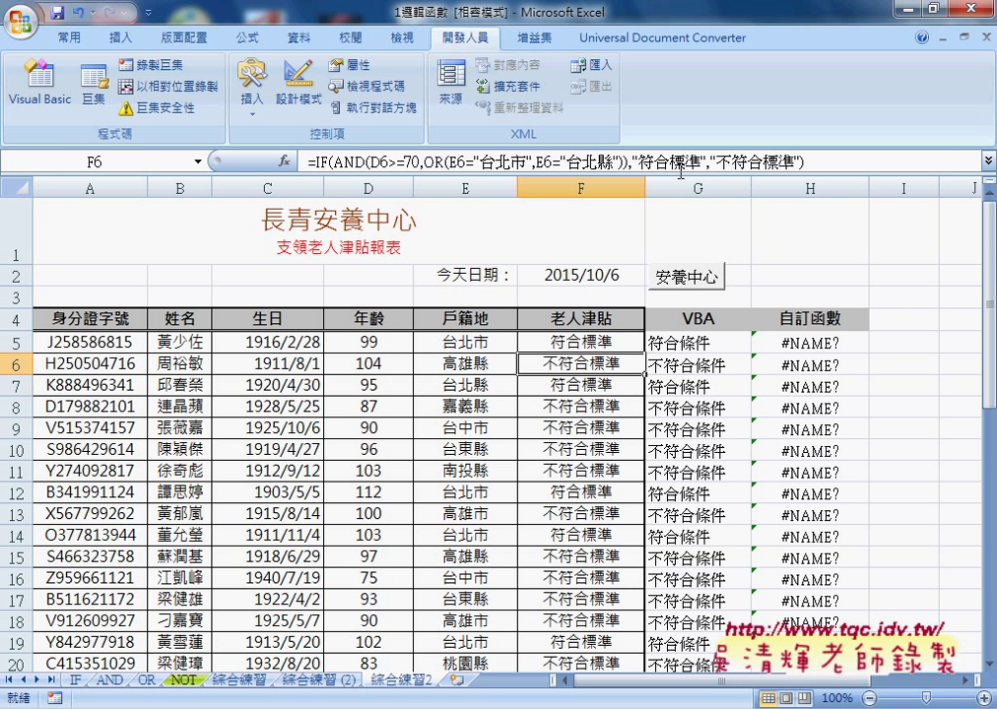
{"action": "left_click_drag", "start_coordinate": [716, 160], "coordinate": [793, 161]}
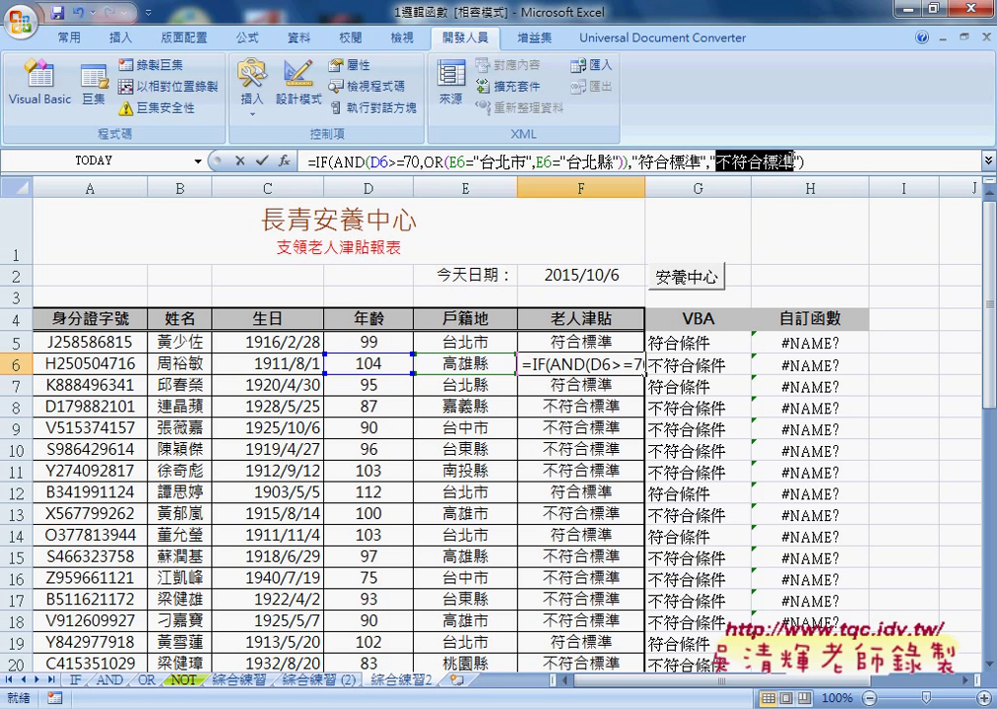
{"action": "left_click", "coordinate": [242, 163]}
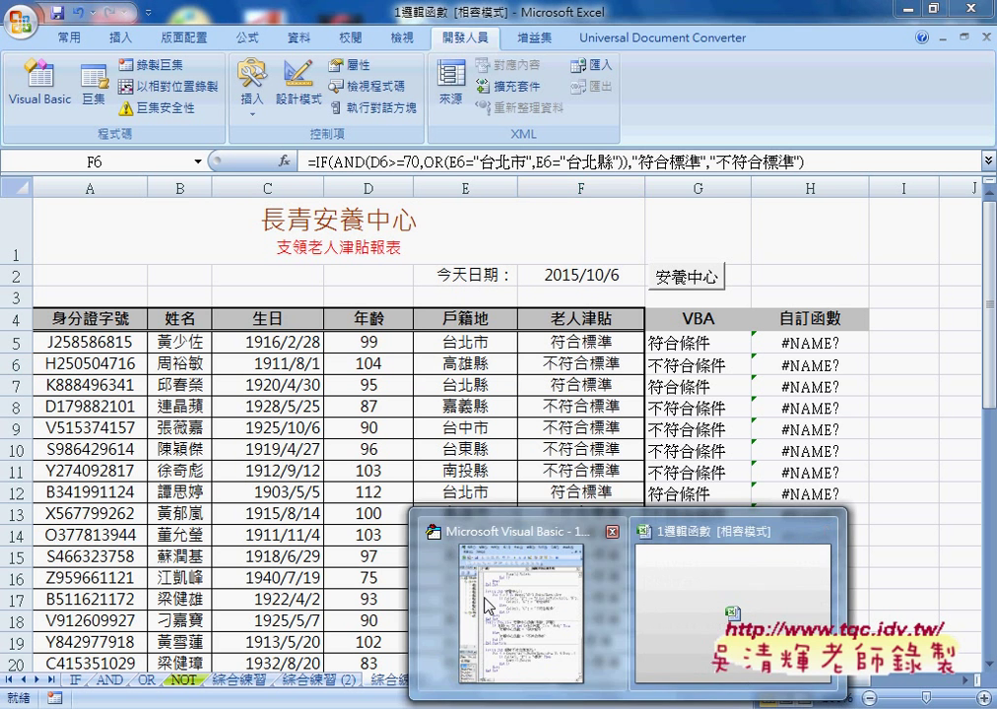
Resize the code window beside the sheet and change the condition's column from K to F
{"action": "left_click", "coordinate": [414, 472]}
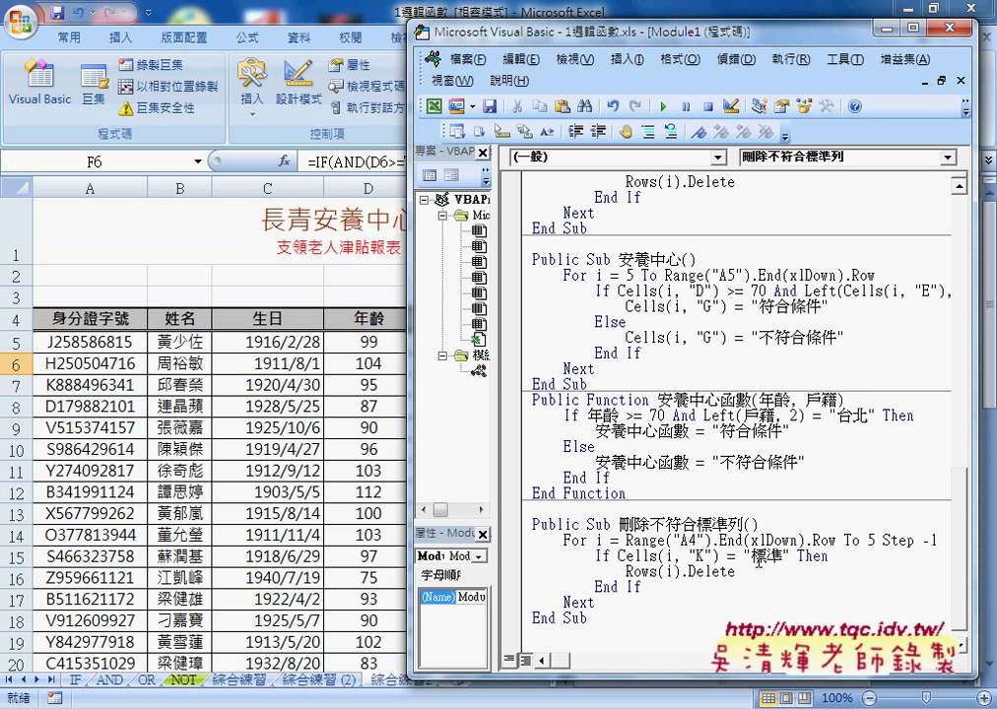
{"action": "left_click_drag", "start_coordinate": [750, 556], "coordinate": [784, 557]}
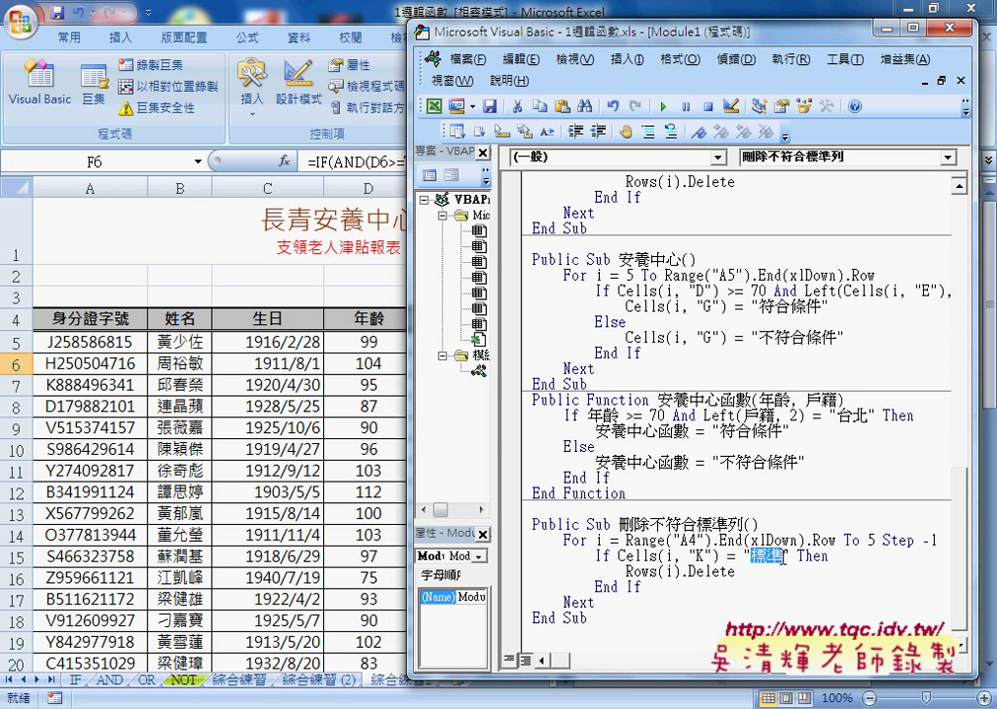
{"action": "left_click_drag", "start_coordinate": [412, 450], "coordinate": [607, 450]}
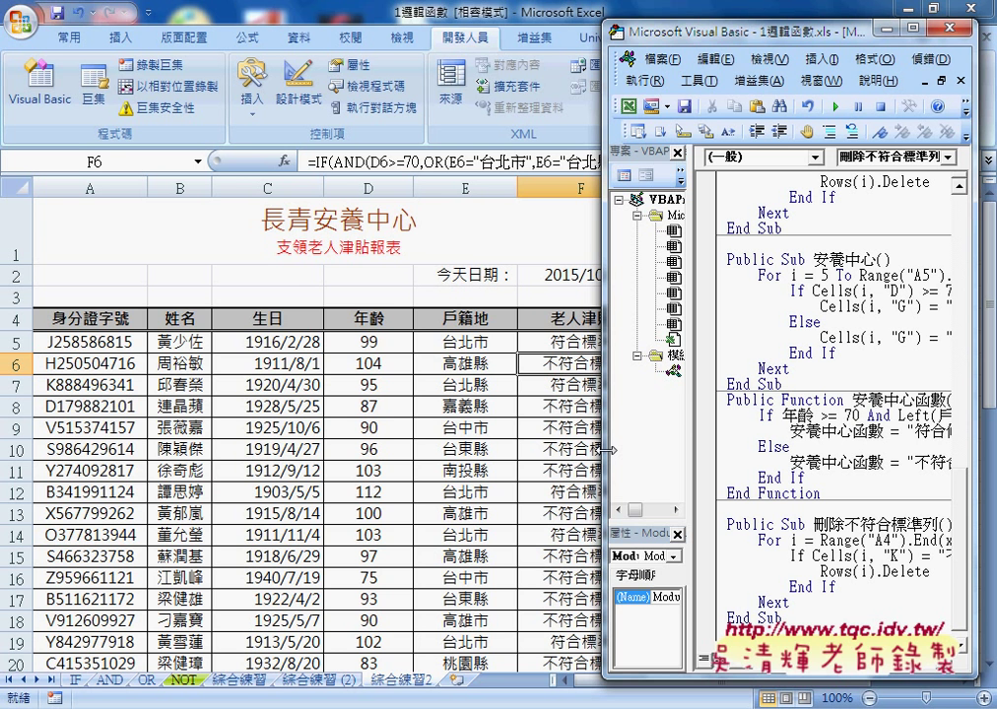
{"action": "double_click", "coordinate": [895, 555]}
{"action": "type", "text": "F"}
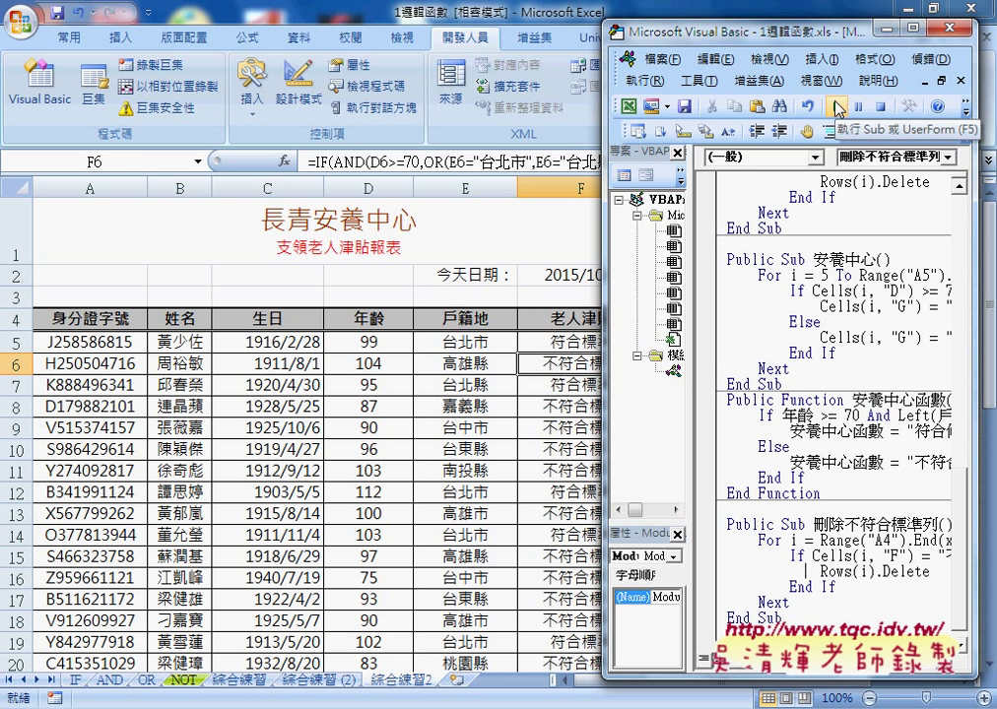
Copy the 綜合練習2 sheet to create 綜合練習2 (2)
{"action": "left_click", "coordinate": [835, 105]}
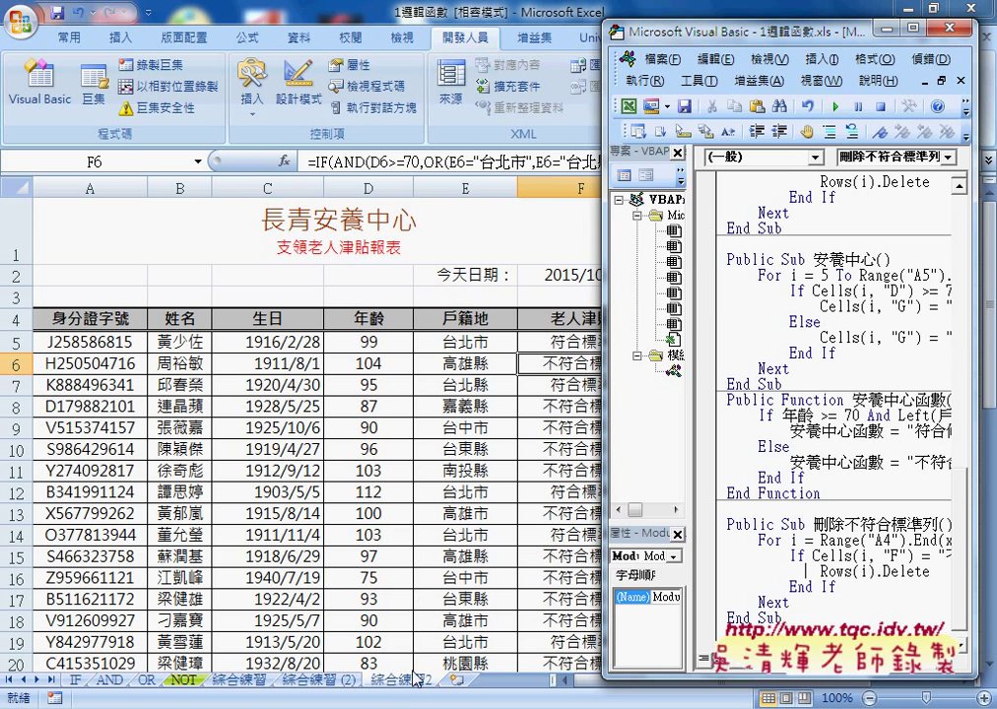
{"action": "key", "text": "alt+F11"}
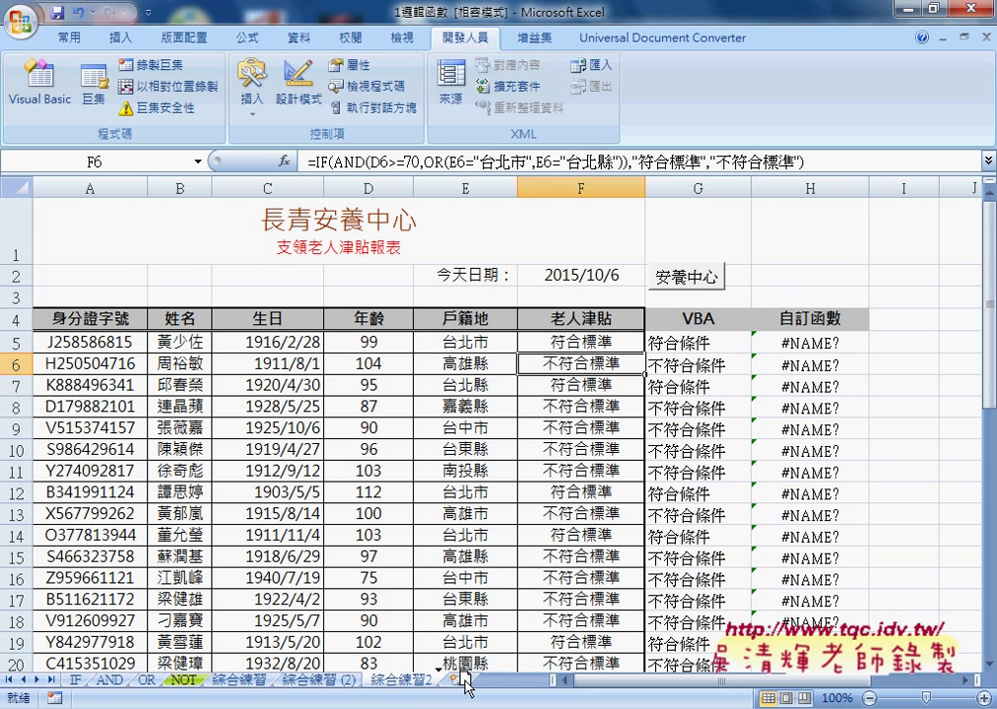
{"action": "left_click_drag", "start_coordinate": [465, 684], "coordinate": [467, 688]}
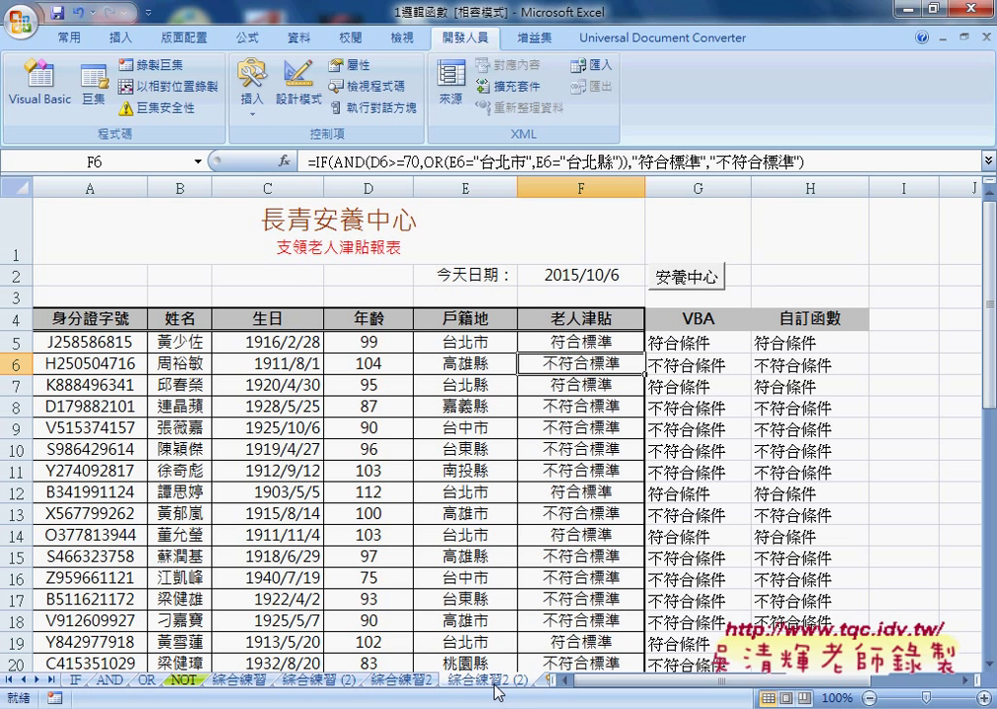
Run the 刪除不符合標準列 macro from the VBA editor on the copied sheet
{"action": "mouse_move", "coordinate": [627, 708]}
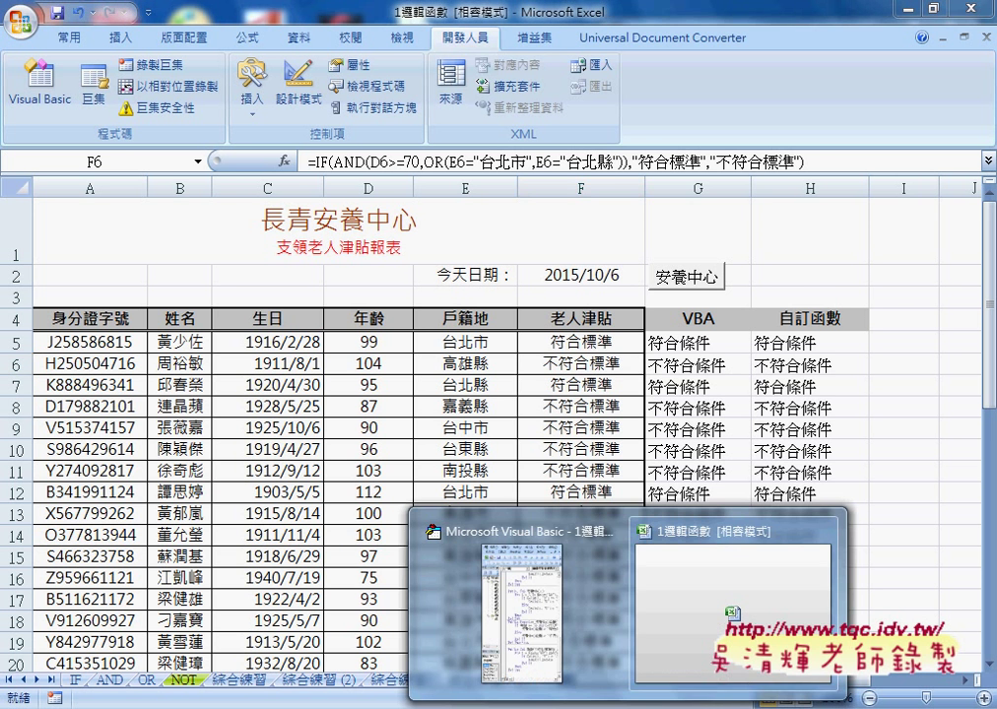
{"action": "left_click", "coordinate": [556, 623]}
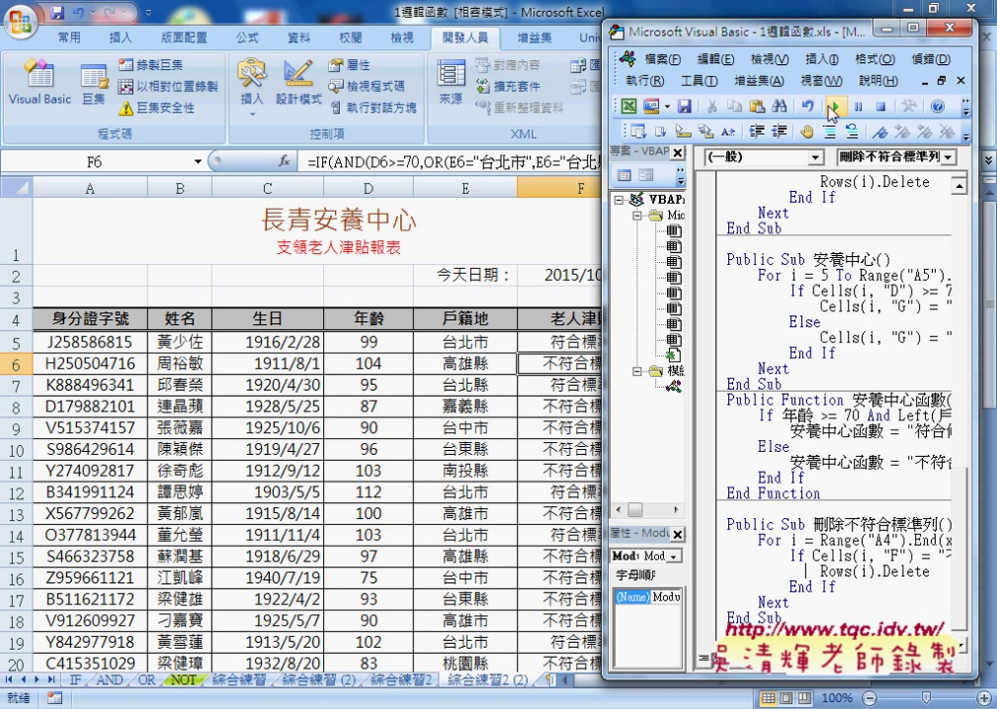
{"action": "left_click", "coordinate": [832, 105]}
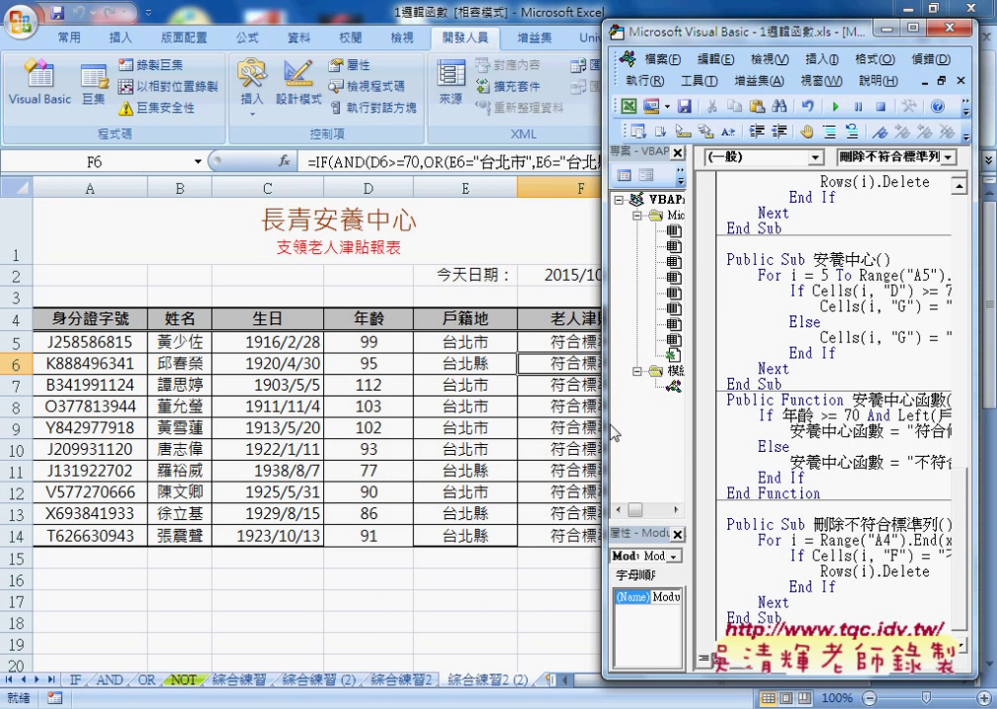
Check the trimmed 綜合練習2 (2) sheet at G5, confirming ten 符合標準 rows remain
{"action": "left_click", "coordinate": [603, 414]}
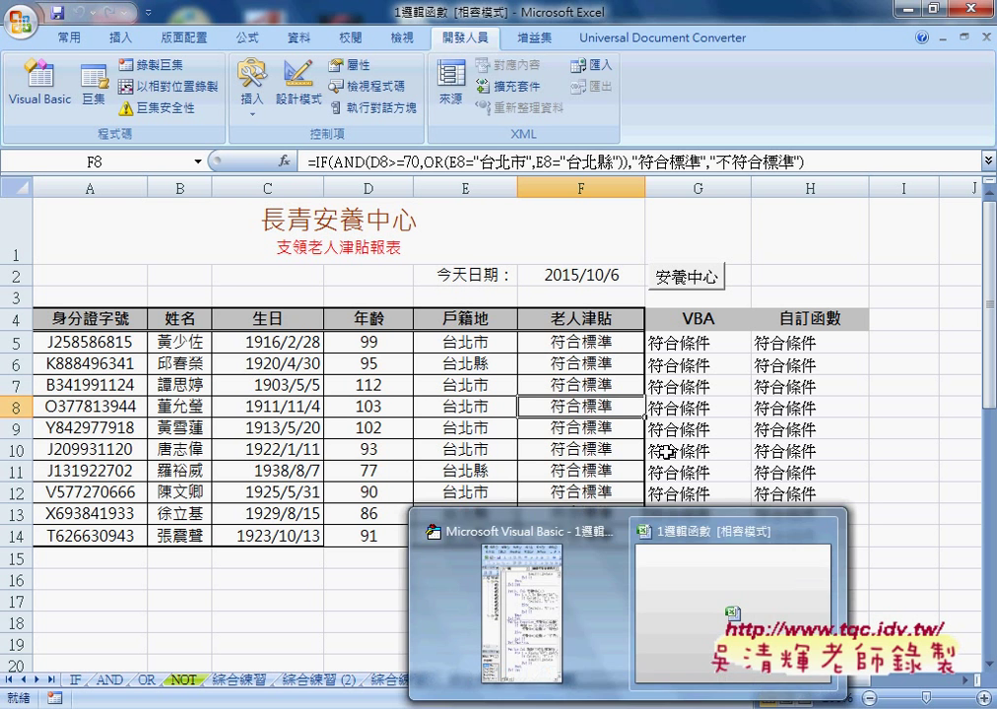
{"action": "left_click", "coordinate": [705, 343]}
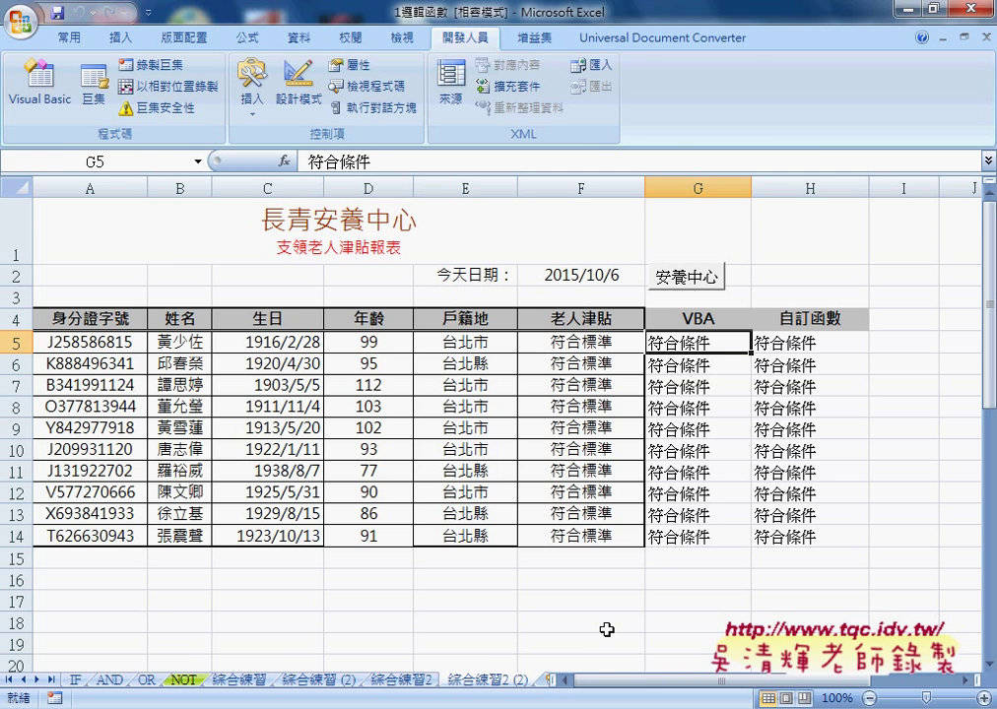
Switch to Chrome and scroll the 程式碼 Google Doc down to the 表單設計 section
{"action": "key", "text": "alt+F11"}
{"action": "key", "text": "alt+Tab"}
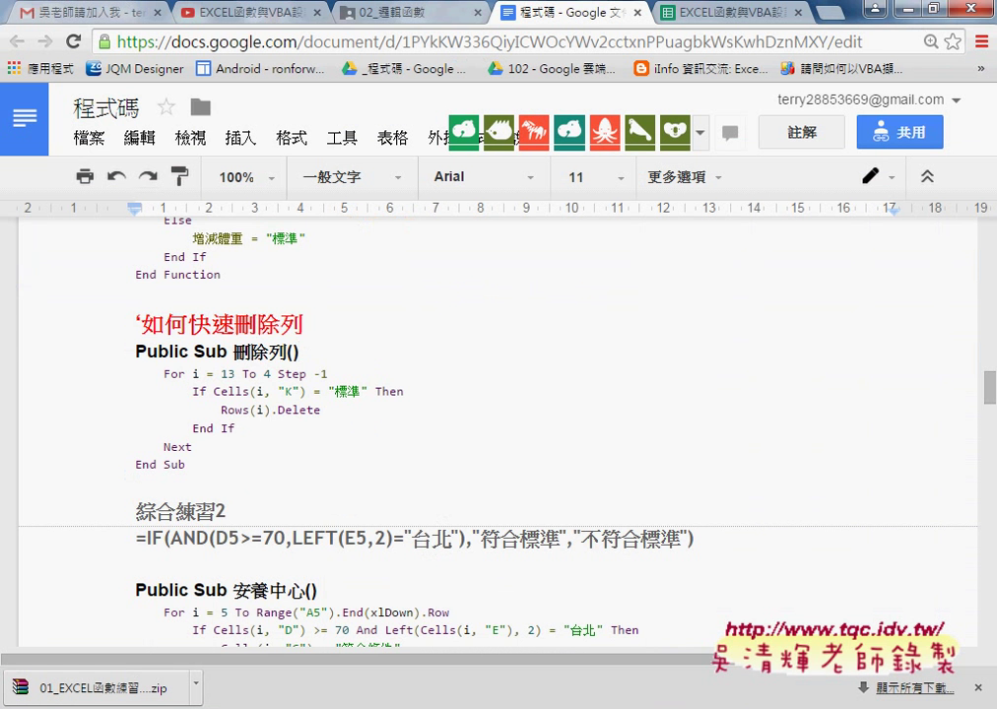
{"action": "scroll", "coordinate": [560, 477], "scroll_direction": "down", "scroll_amount": 4}
{"action": "scroll", "coordinate": [559, 478], "scroll_direction": "down", "scroll_amount": 2}
{"action": "scroll", "coordinate": [560, 478], "scroll_direction": "down", "scroll_amount": 2}
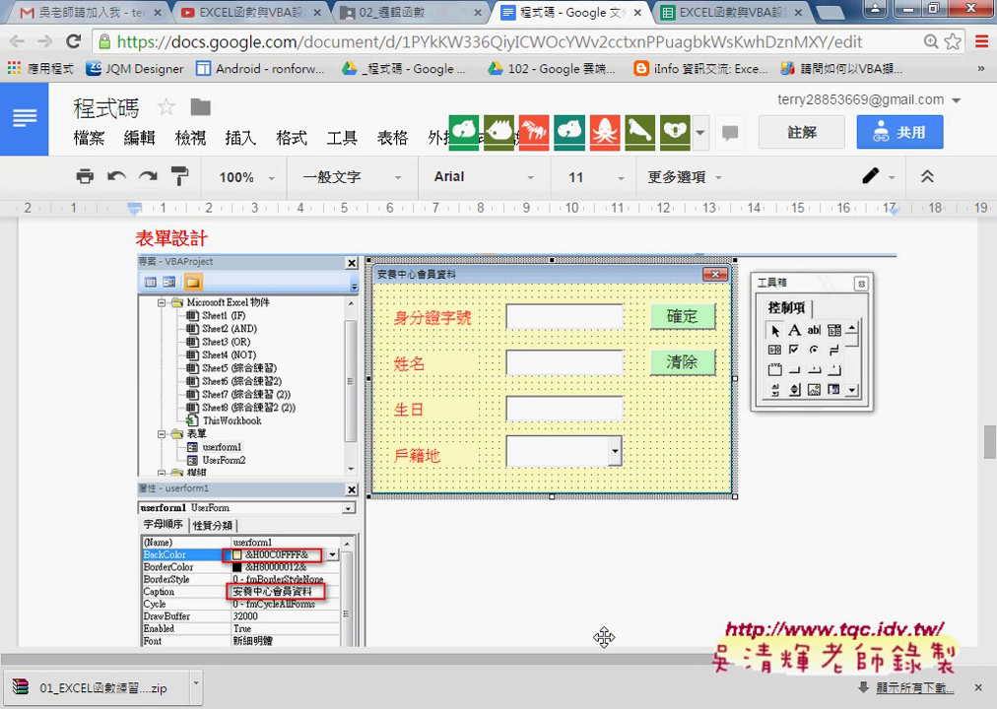
Delete the 綜合練習2 (2) sheet in Excel
{"action": "mouse_move", "coordinate": [627, 704]}
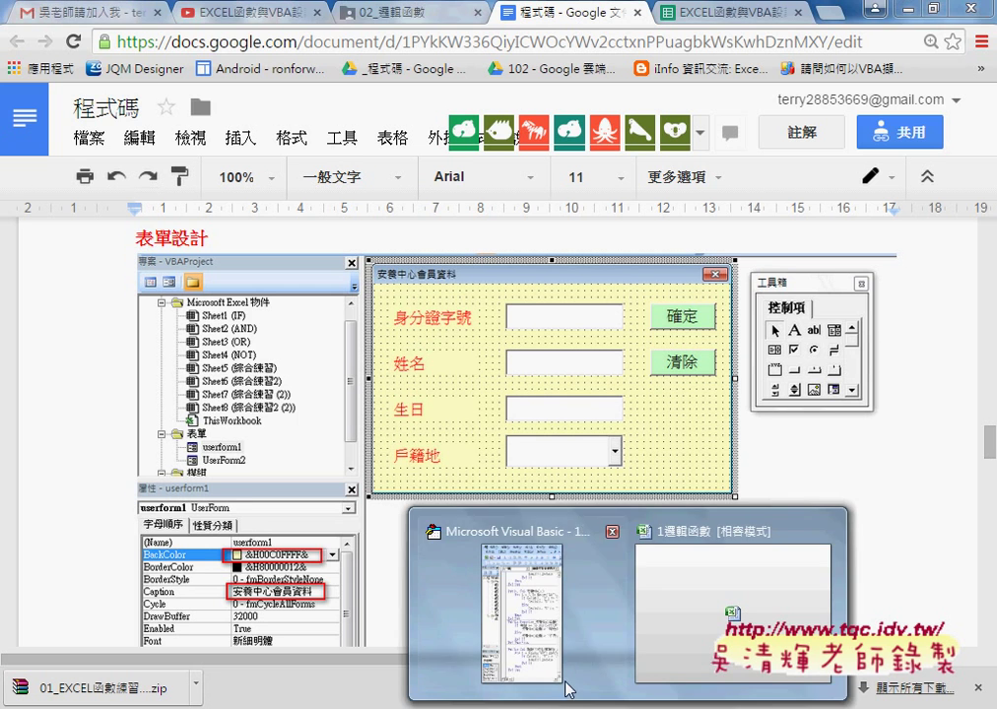
{"action": "left_click", "coordinate": [732, 611]}
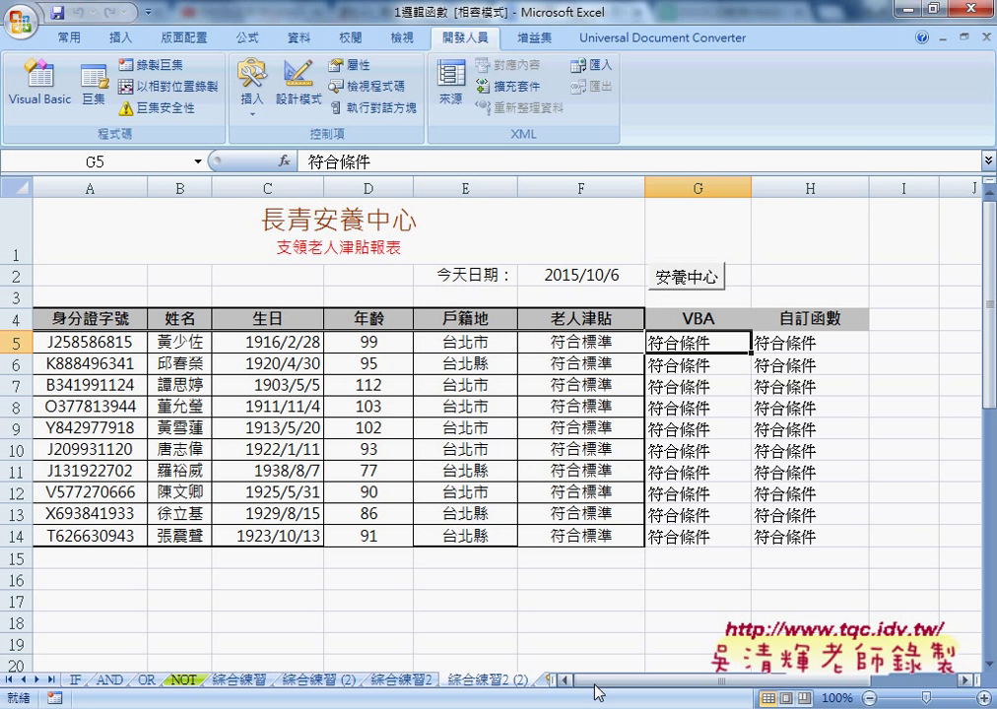
{"action": "right_click", "coordinate": [480, 680]}
{"action": "left_click", "coordinate": [527, 478]}
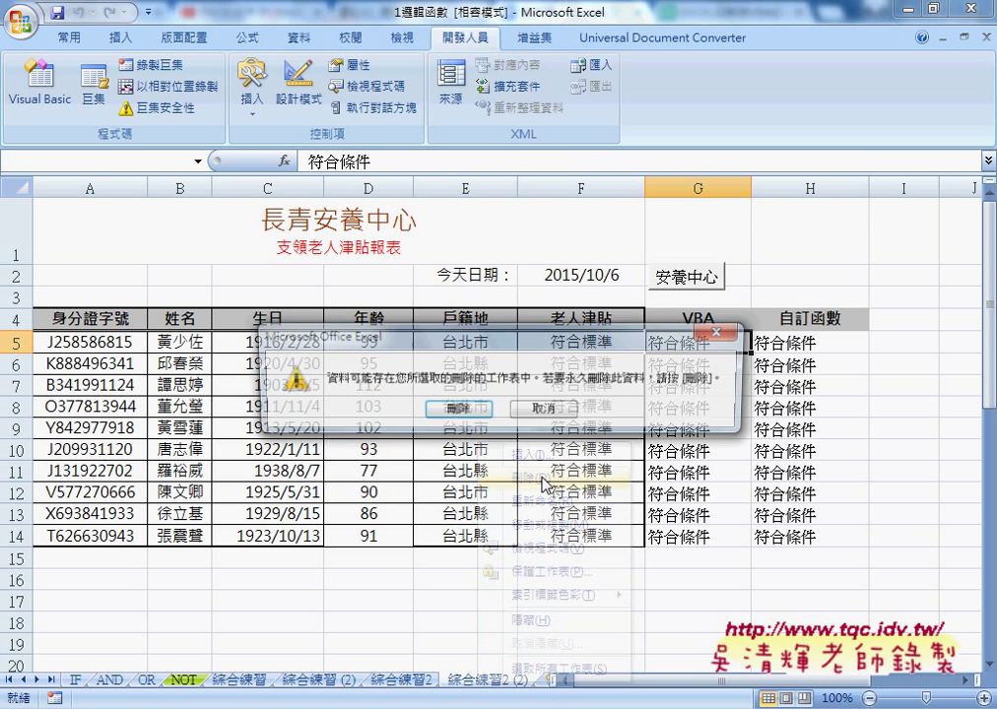
{"action": "left_click", "coordinate": [452, 411]}
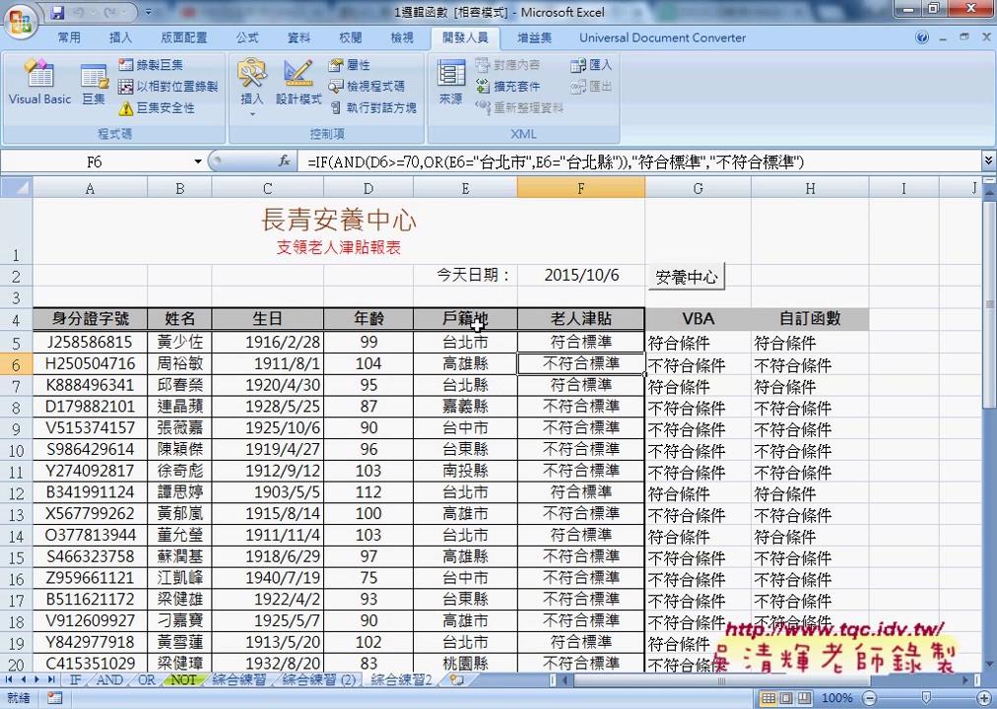
Copy the 戶籍地 column E4:E33 and add a new blank Sheet5
{"action": "left_click_drag", "start_coordinate": [467, 318], "coordinate": [462, 703]}
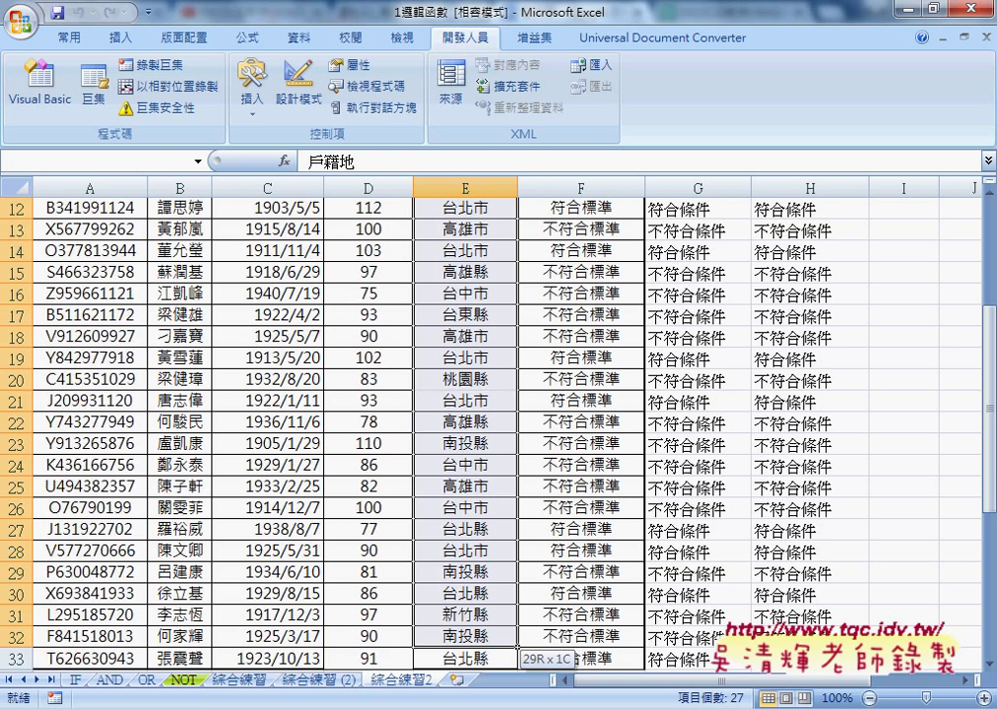
{"action": "left_click_drag", "start_coordinate": [462, 703], "coordinate": [489, 641]}
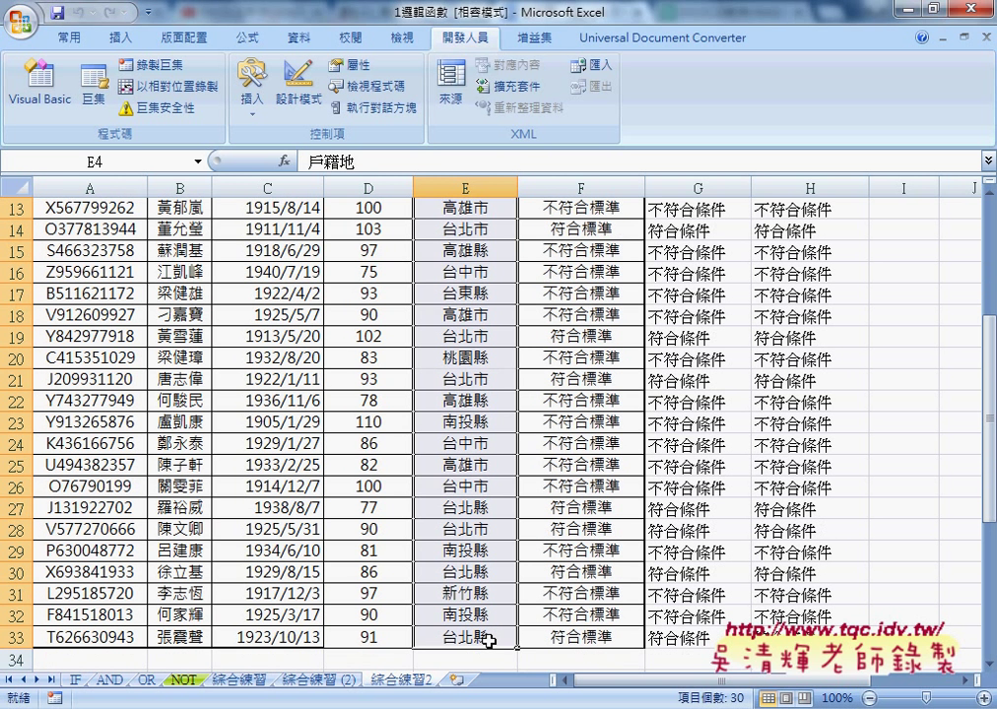
{"action": "key", "text": "ctrl+c"}
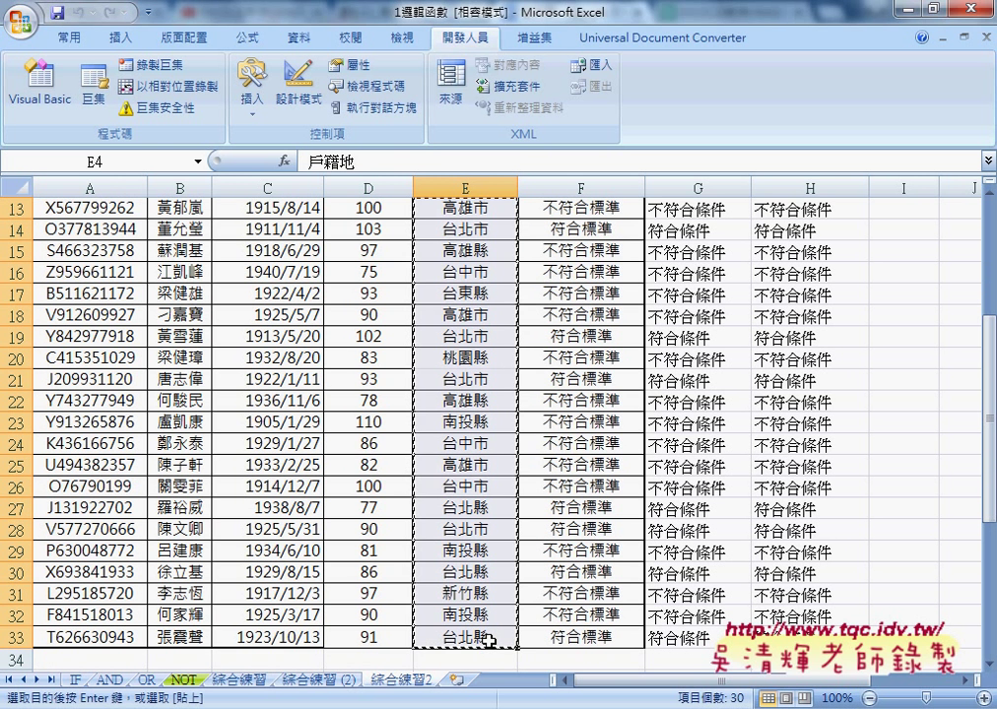
{"action": "left_click", "coordinate": [456, 679]}
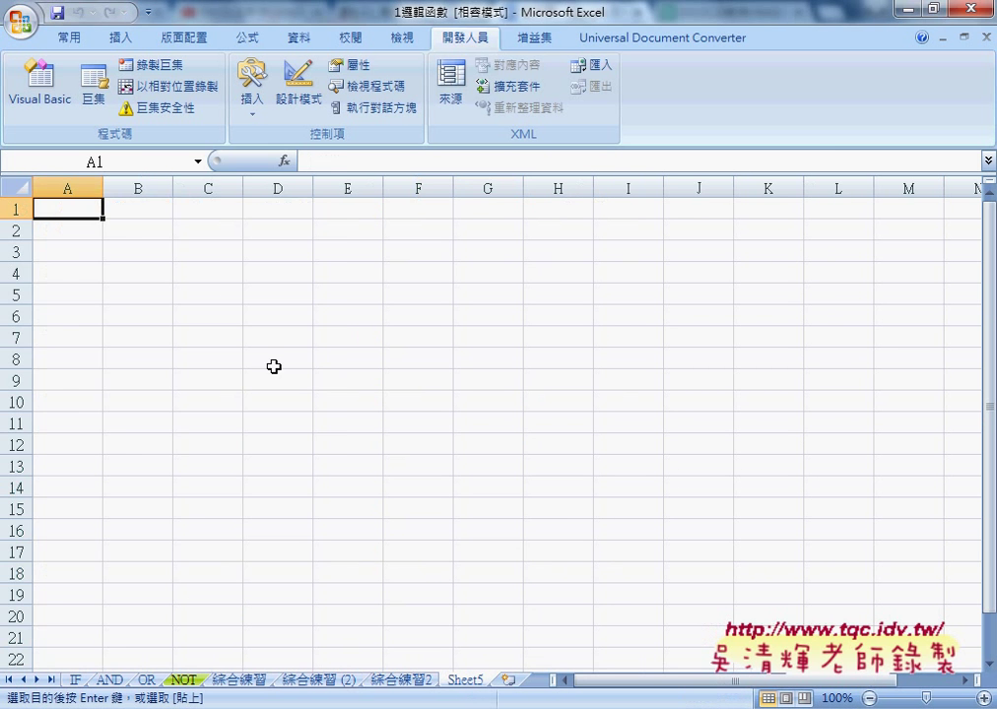
Paste the 戶籍地 list into Sheet5 A1 and remove duplicates, keeping headers, leaving ten unique places
{"action": "right_click", "coordinate": [96, 213]}
{"action": "left_click", "coordinate": [145, 272]}
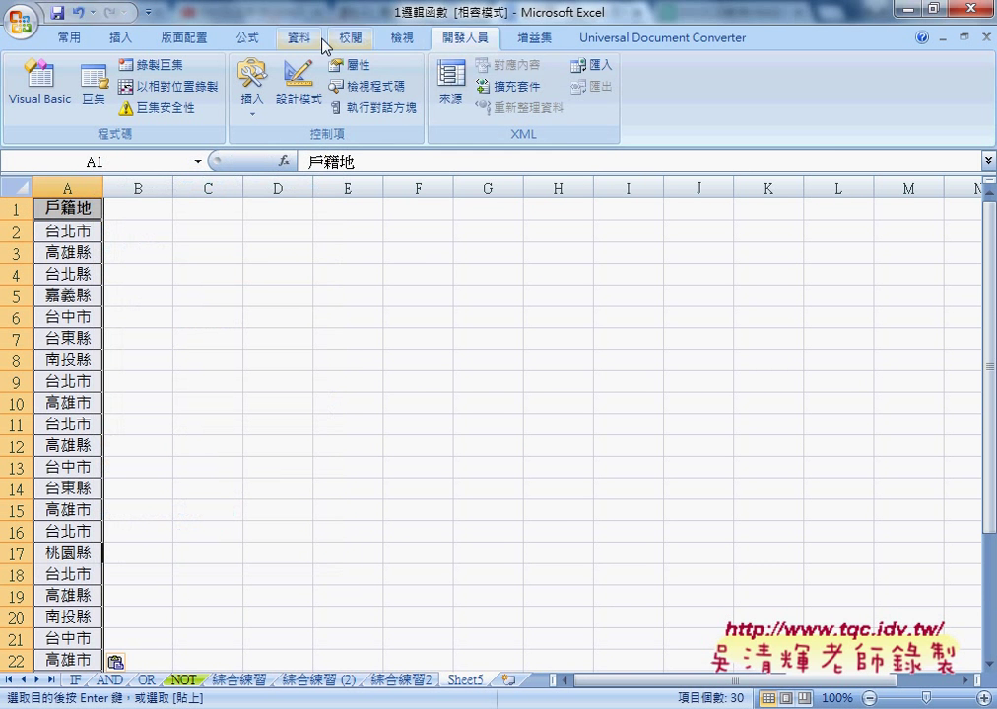
{"action": "left_click", "coordinate": [295, 40]}
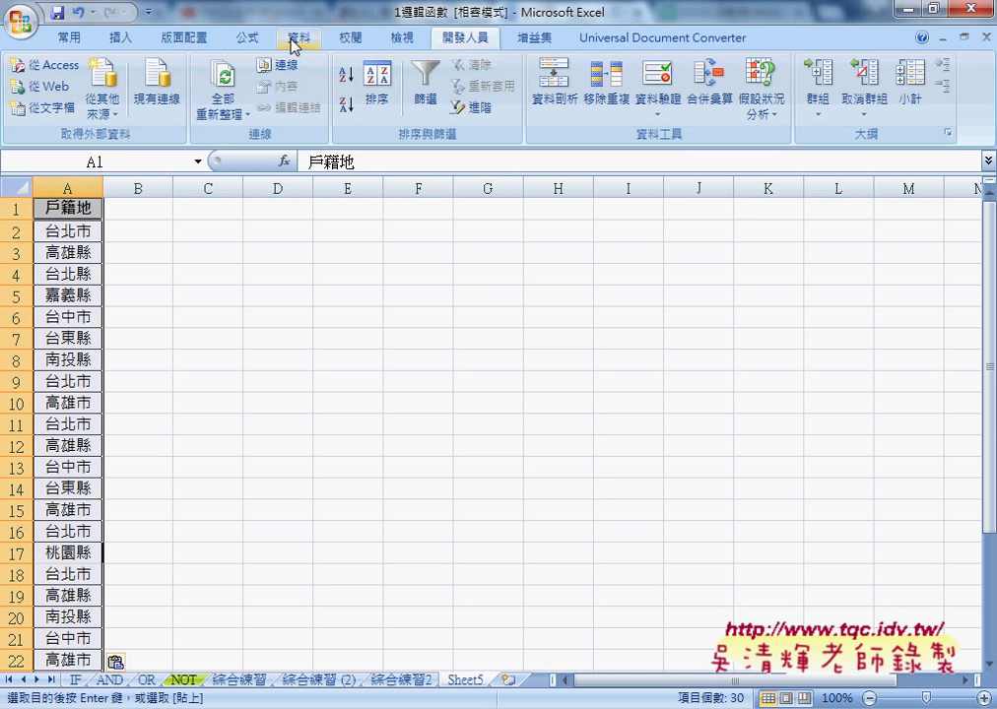
{"action": "left_click", "coordinate": [621, 102]}
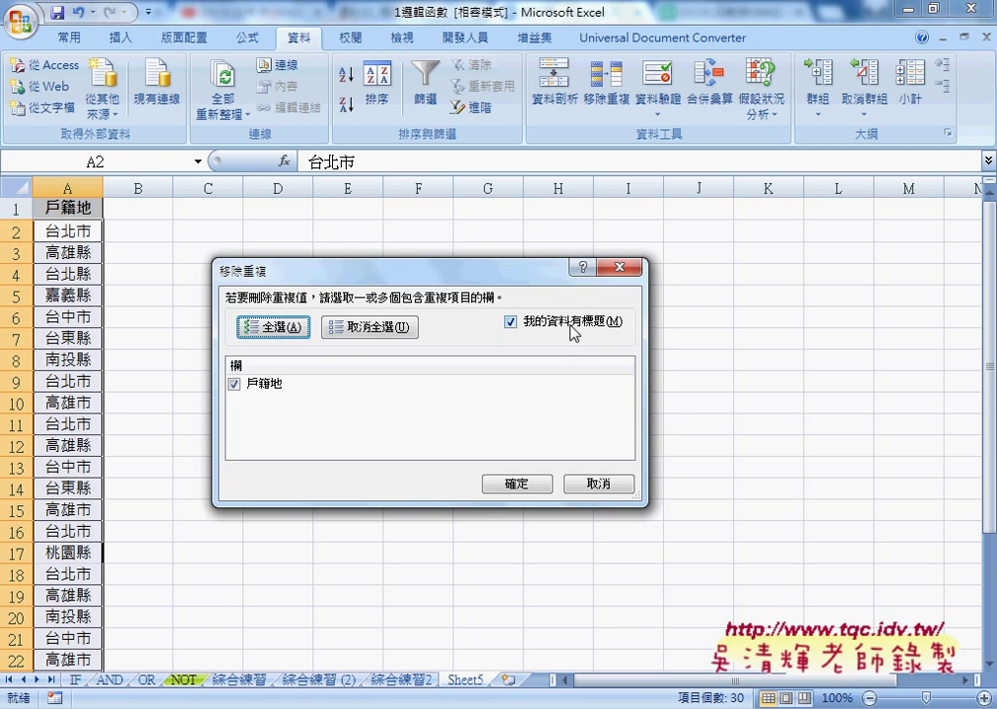
{"action": "left_click", "coordinate": [522, 483]}
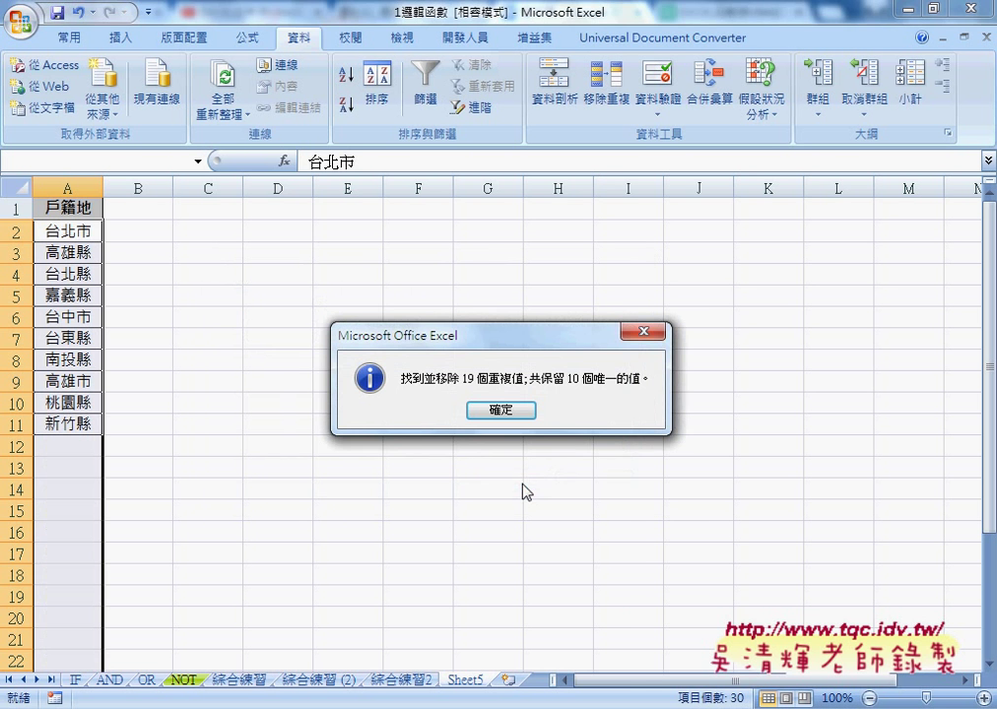
{"action": "left_click", "coordinate": [500, 410]}
{"action": "left_click_drag", "start_coordinate": [67, 231], "coordinate": [76, 426]}
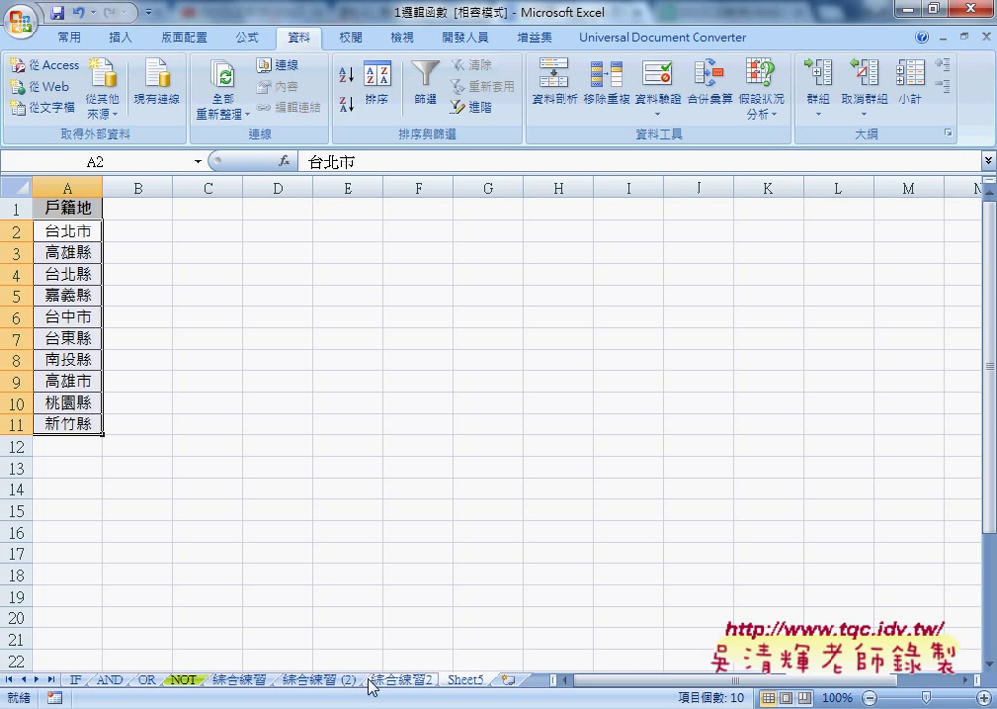
On the 綜合練習2 sheet, review row 5's ID, name, birth date, age formula, registration and subsidy IF/AND/OR formula
{"action": "left_click", "coordinate": [399, 679]}
{"action": "scroll", "coordinate": [490, 532], "scroll_direction": "up", "scroll_amount": 3}
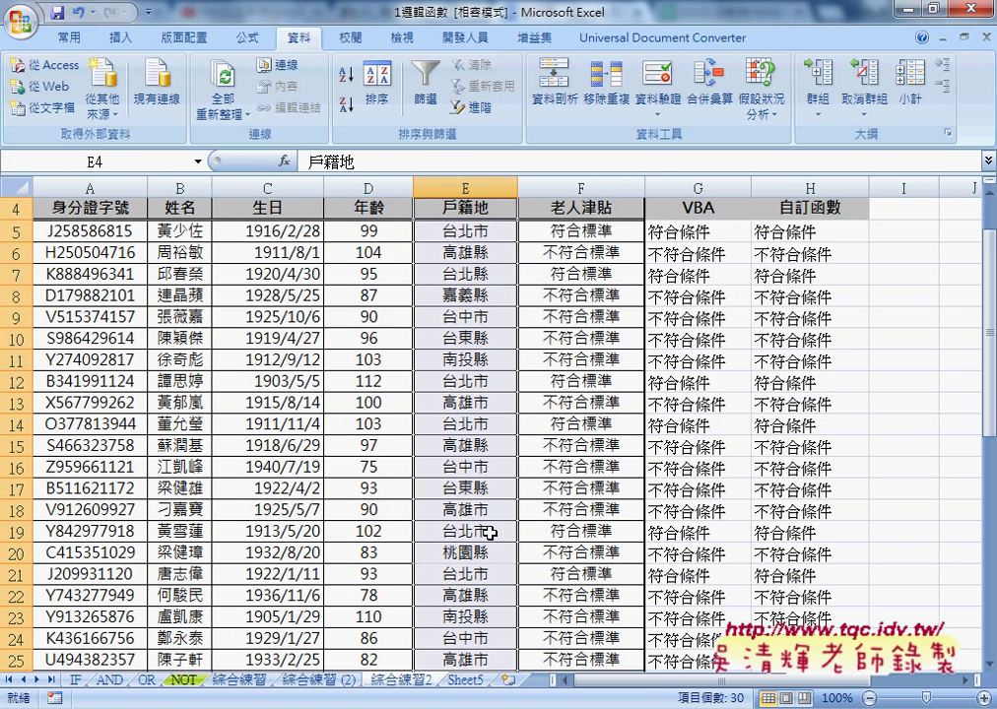
{"action": "scroll", "coordinate": [478, 517], "scroll_direction": "up", "scroll_amount": 1}
{"action": "scroll", "coordinate": [466, 492], "scroll_direction": "down", "scroll_amount": 1}
{"action": "left_click", "coordinate": [98, 231]}
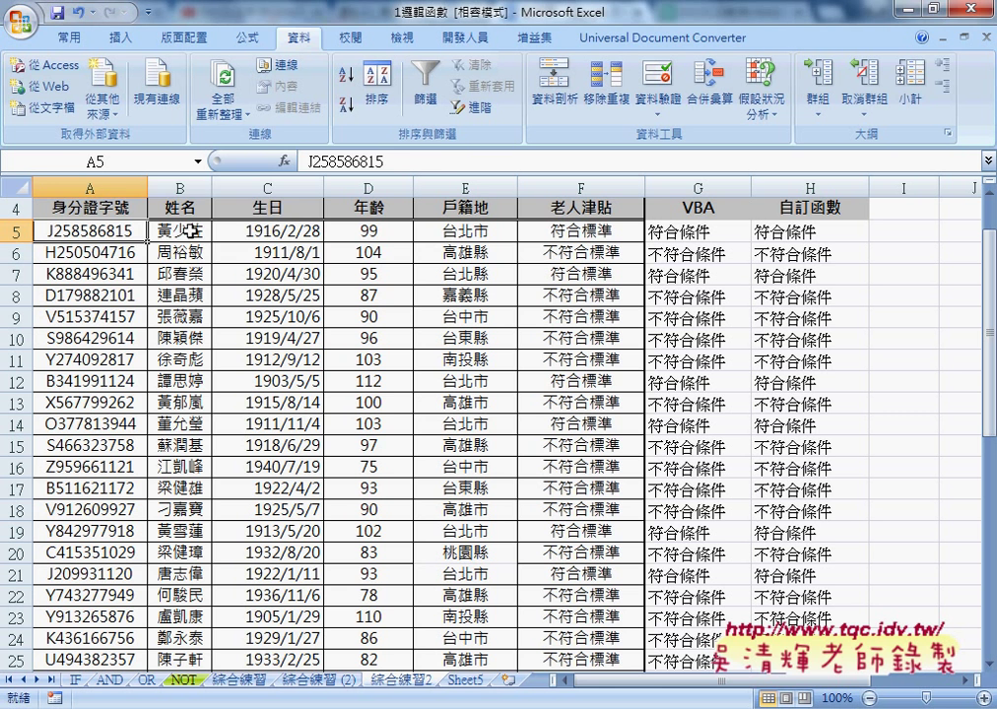
{"action": "left_click", "coordinate": [190, 230]}
{"action": "left_click", "coordinate": [268, 233]}
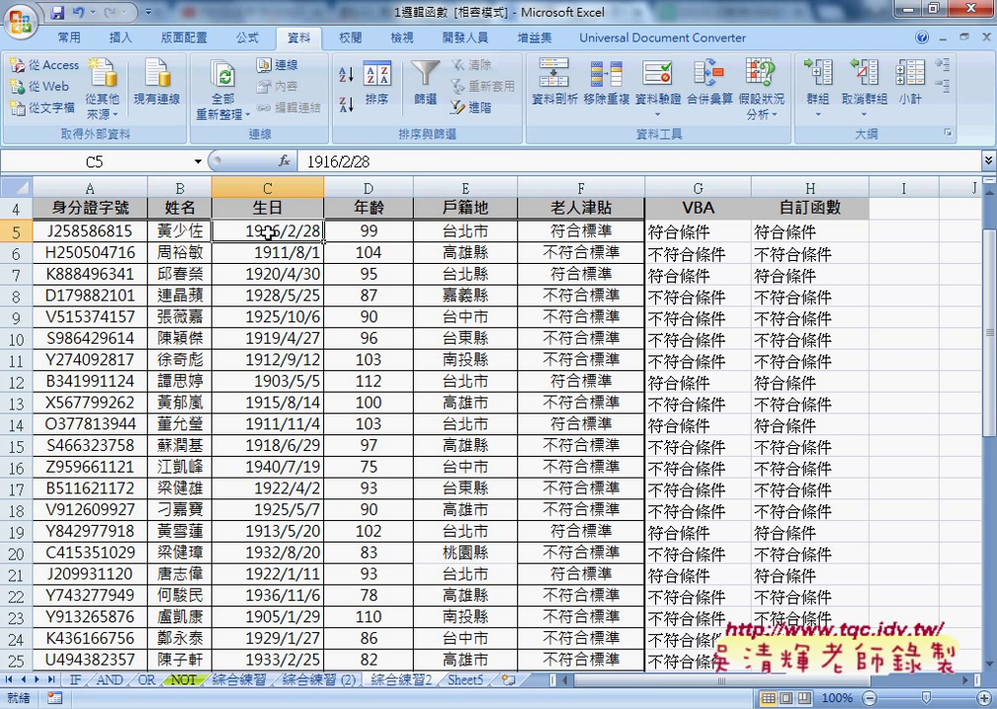
{"action": "left_click", "coordinate": [370, 236]}
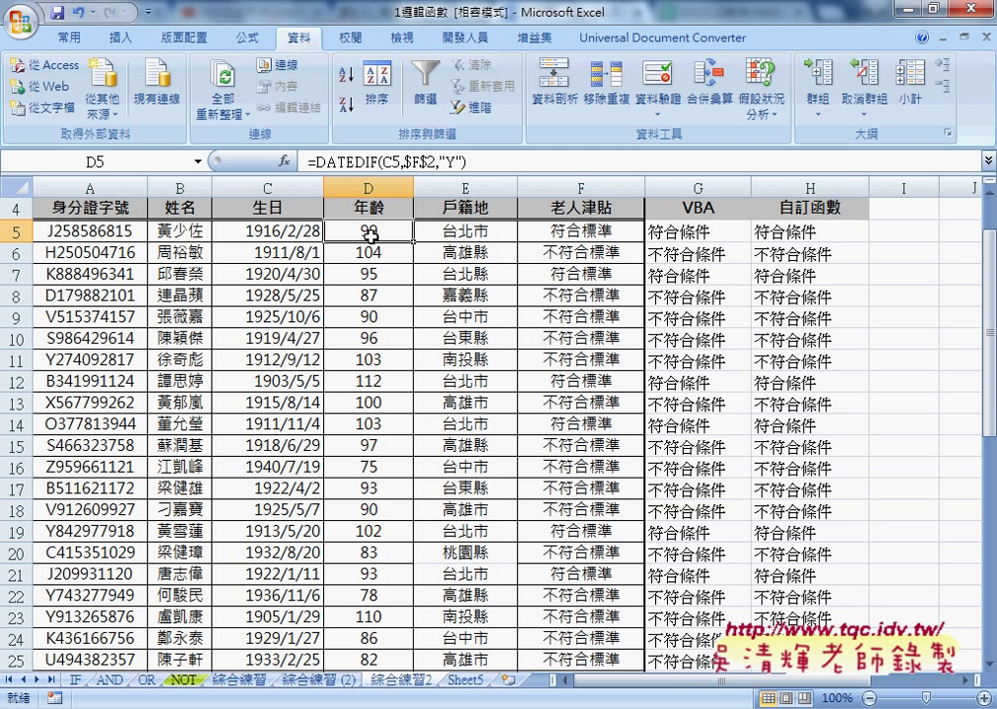
{"action": "left_click", "coordinate": [482, 229]}
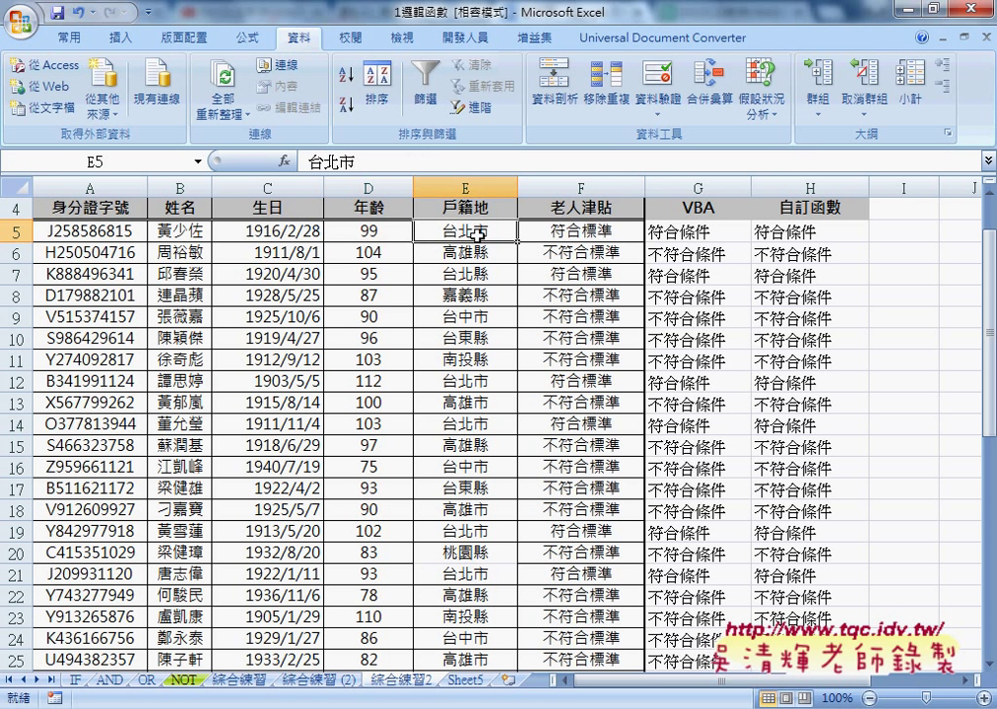
{"action": "left_click", "coordinate": [588, 229]}
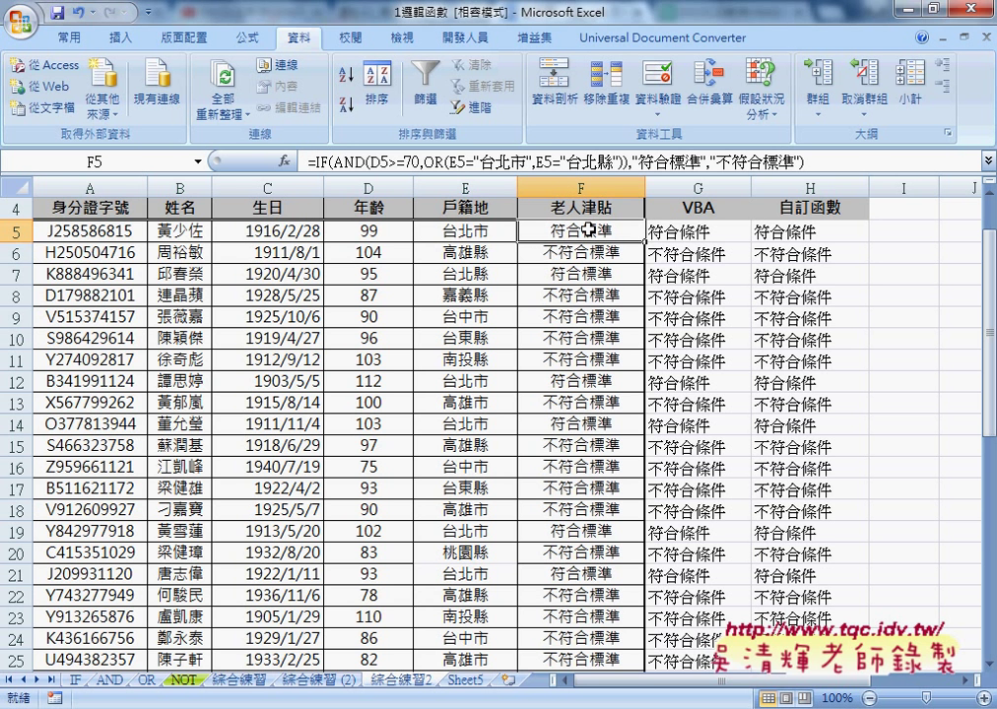
Inspect the empty cells D34, E34 and F34 in row 34 below the table
{"action": "scroll", "coordinate": [588, 229], "scroll_direction": "down", "scroll_amount": 4}
{"action": "scroll", "coordinate": [588, 230], "scroll_direction": "down", "scroll_amount": 1}
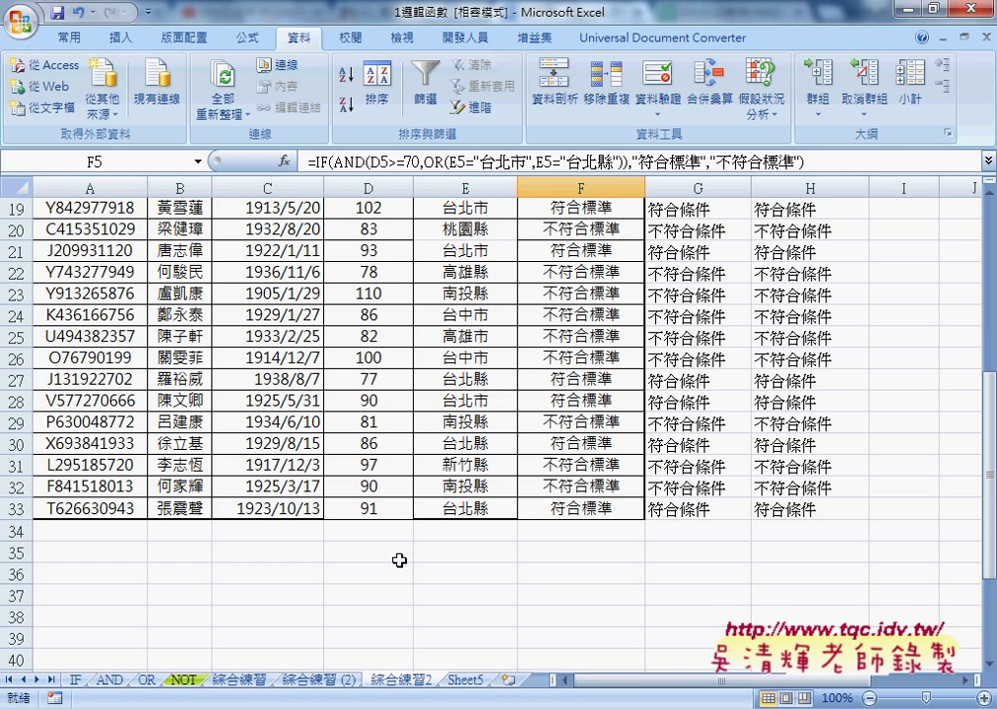
{"action": "left_click_drag", "start_coordinate": [71, 525], "coordinate": [289, 534]}
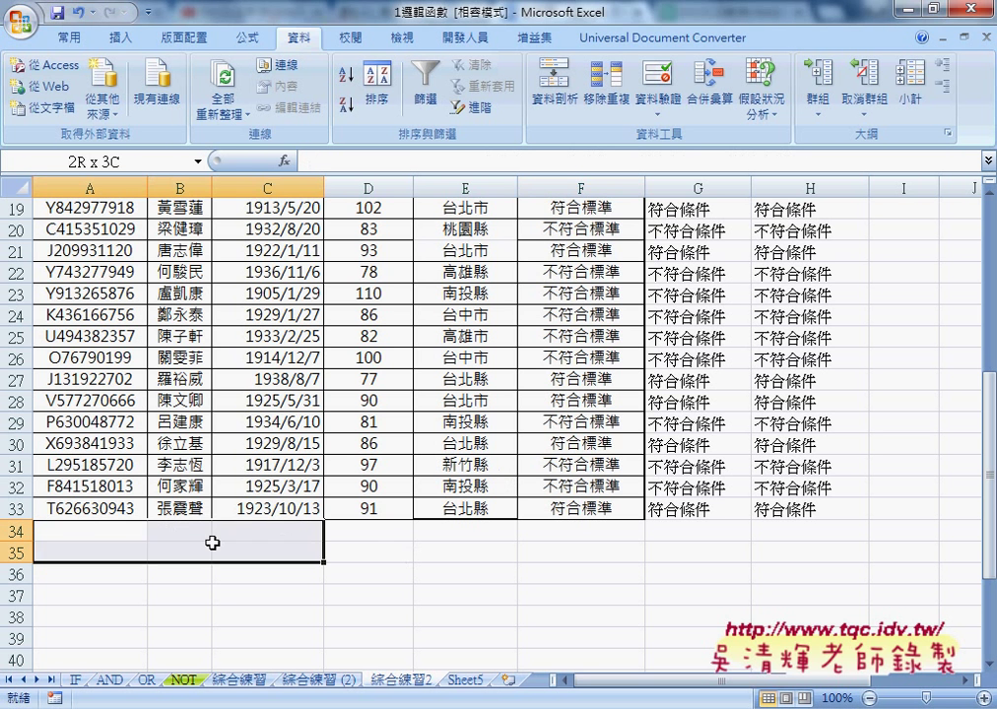
{"action": "left_click", "coordinate": [494, 533]}
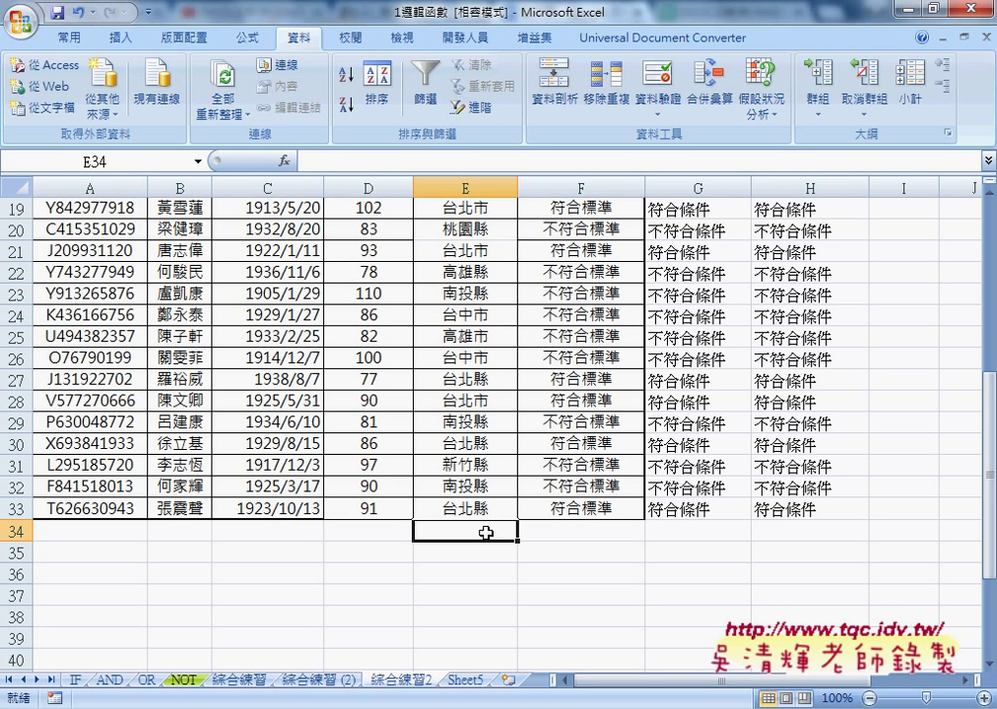
{"action": "left_click", "coordinate": [383, 533]}
{"action": "left_click", "coordinate": [578, 529]}
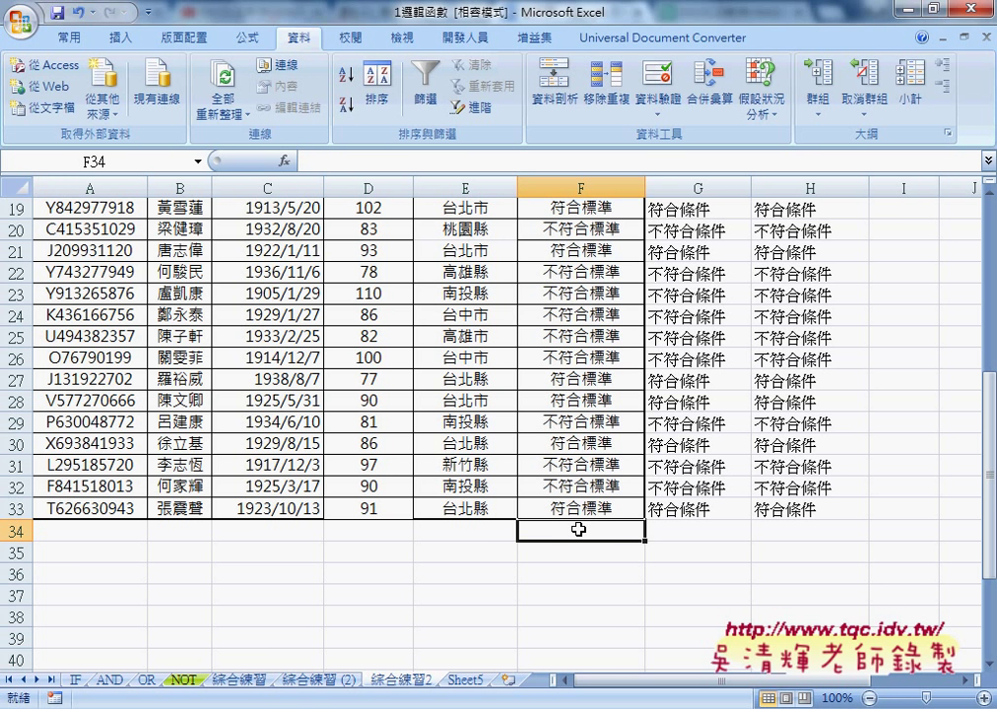
Select the empty range A34:F34 and bring up the Visual Basic editor showing Module1's macros
{"action": "scroll", "coordinate": [579, 529], "scroll_direction": "up", "scroll_amount": 3}
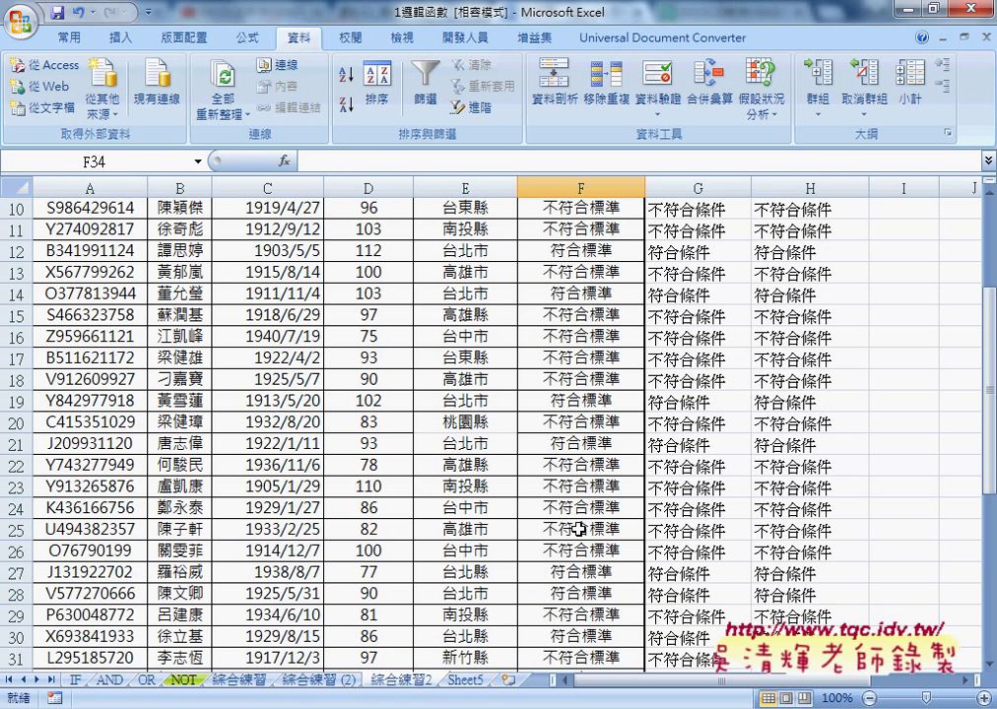
{"action": "scroll", "coordinate": [578, 530], "scroll_direction": "up", "scroll_amount": 2}
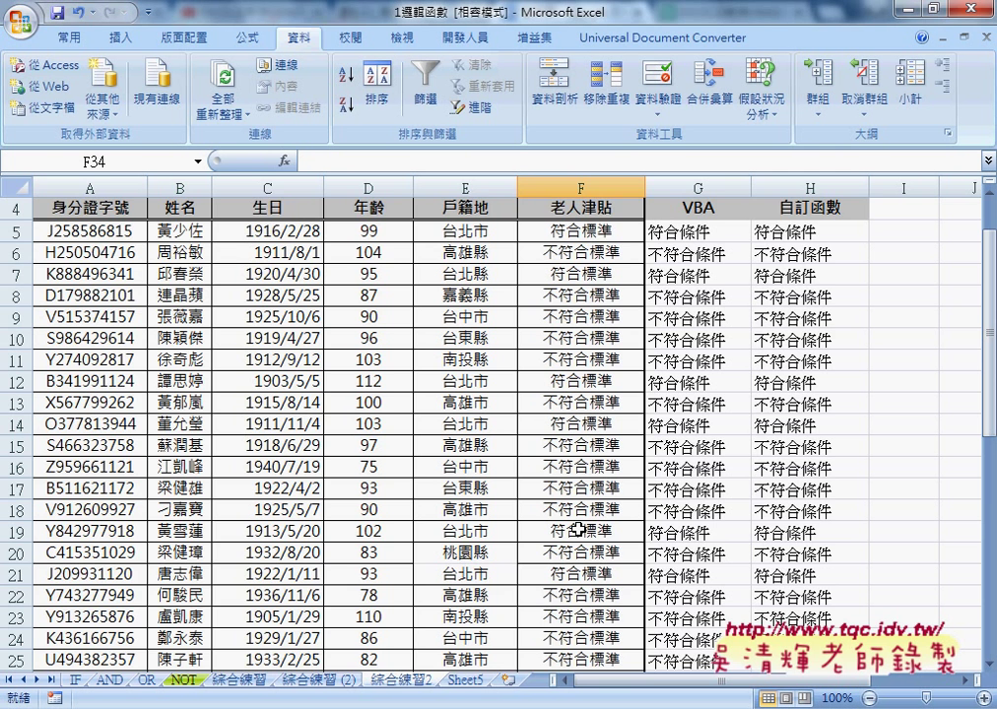
{"action": "scroll", "coordinate": [578, 530], "scroll_direction": "down", "scroll_amount": 3}
{"action": "scroll", "coordinate": [579, 530], "scroll_direction": "down", "scroll_amount": 3}
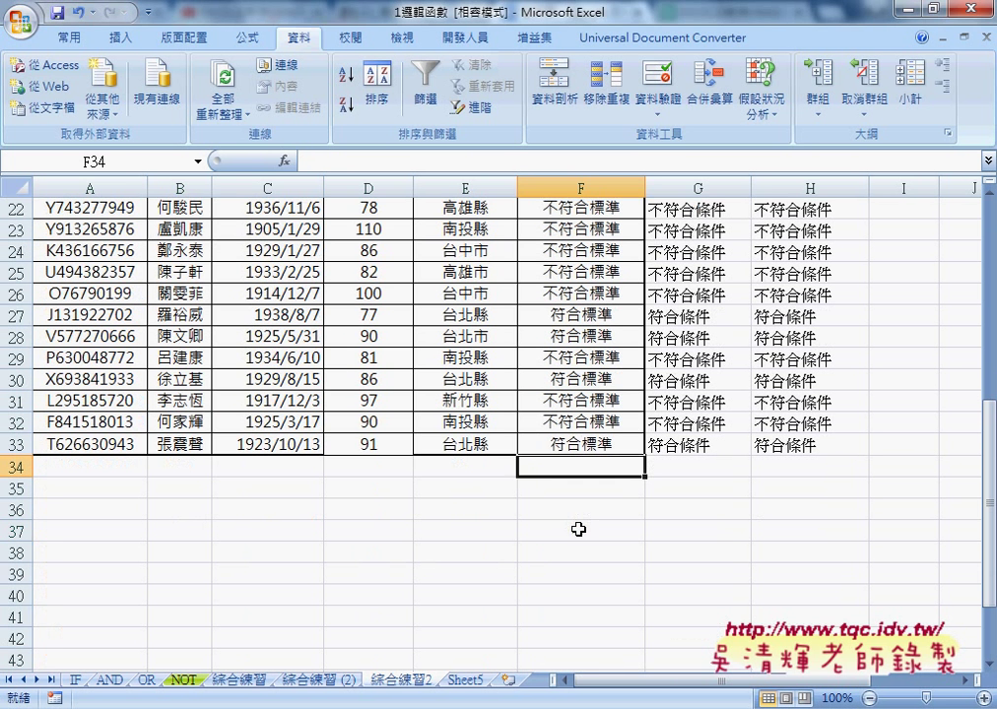
{"action": "left_click", "coordinate": [132, 465]}
{"action": "left_click_drag", "start_coordinate": [132, 466], "coordinate": [557, 477]}
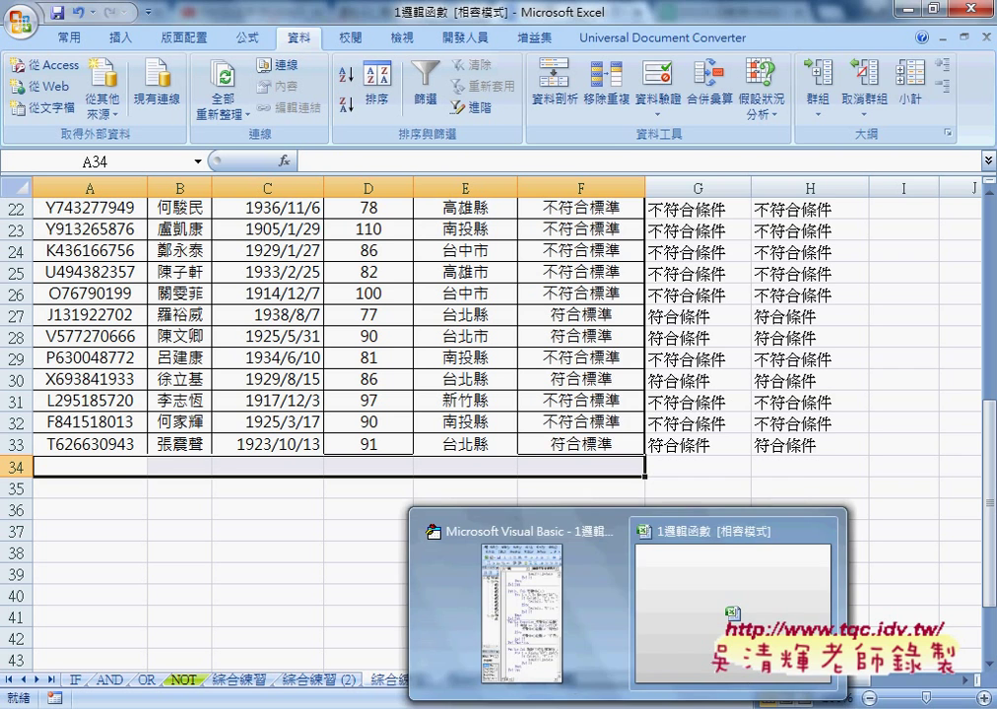
{"action": "left_click", "coordinate": [415, 504]}
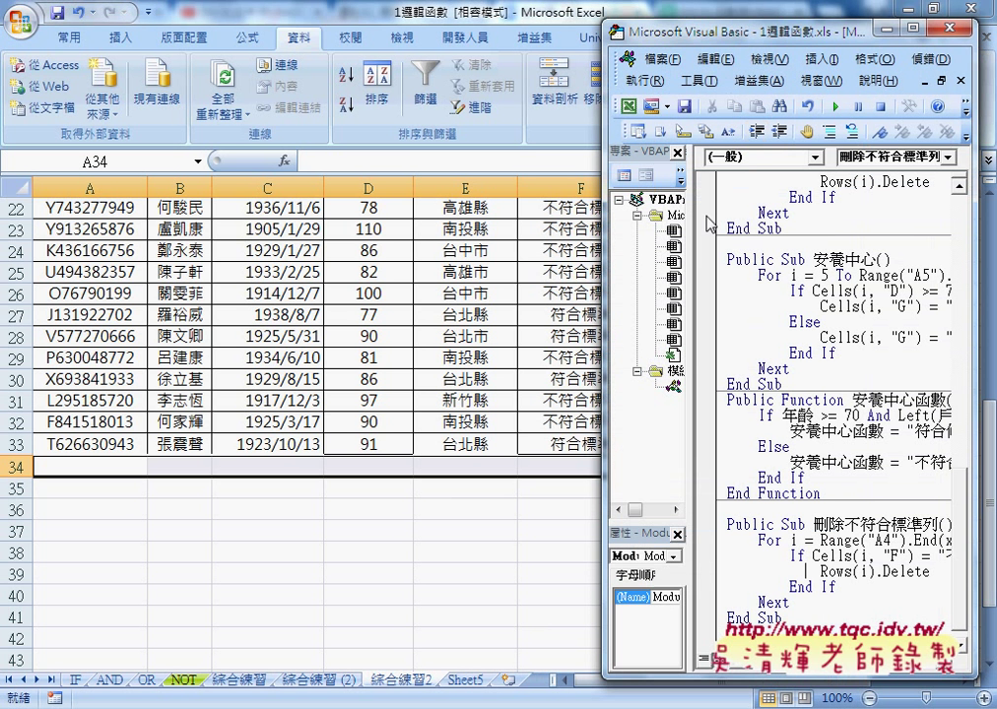